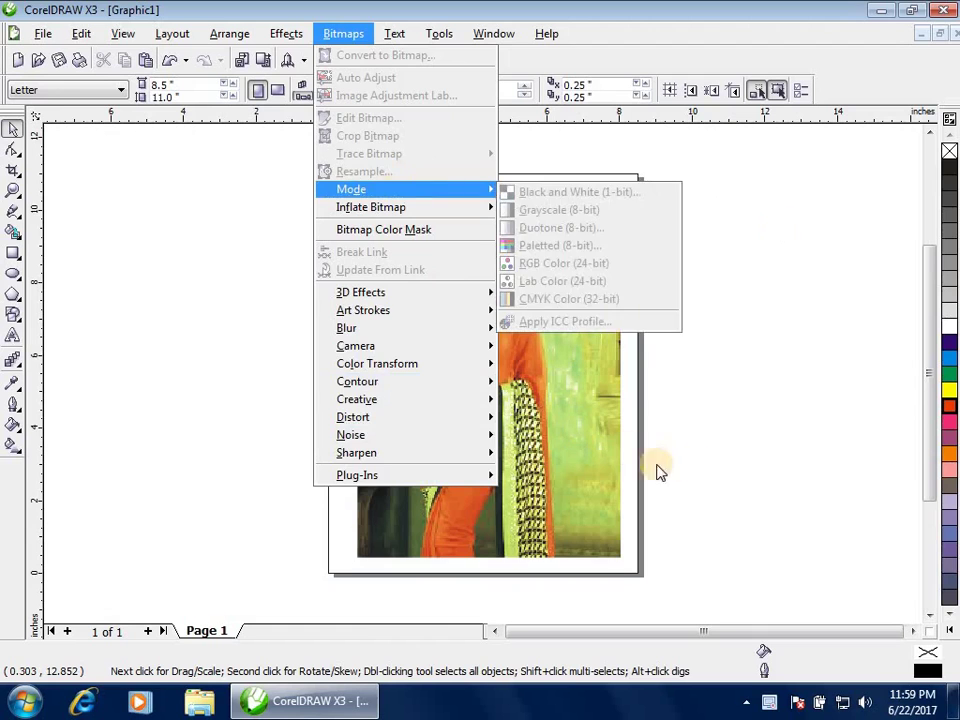
Step: Select the photo on the page, start its Black and White (1-bit) conversion and frame the upper body in the preview
left_click(578, 418)
left_click(475, 283)
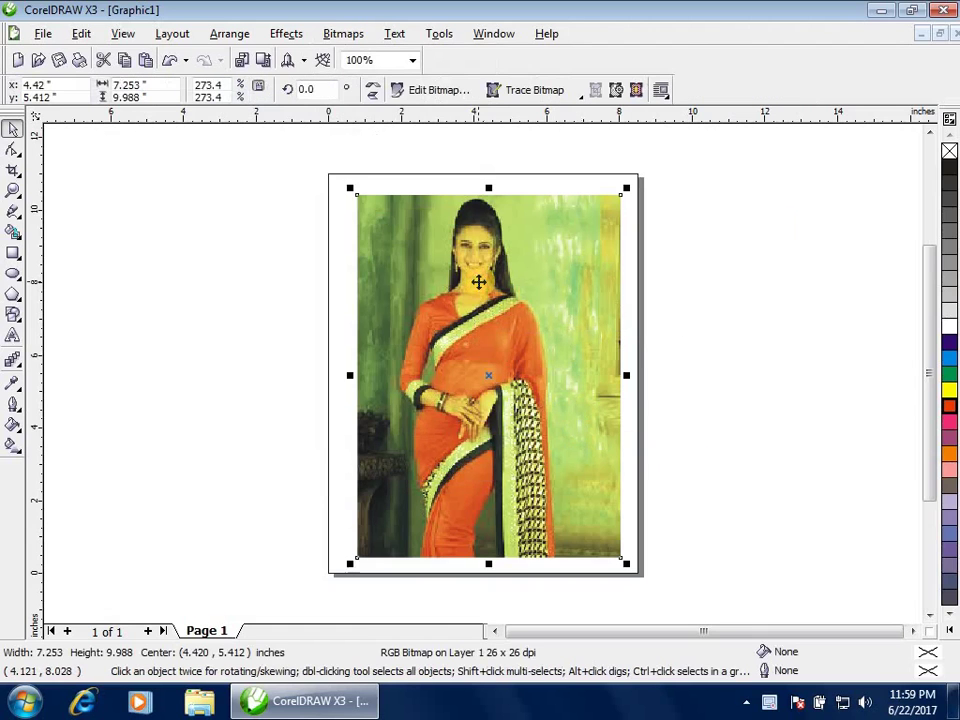
left_click(338, 36)
mouse_move(373, 190)
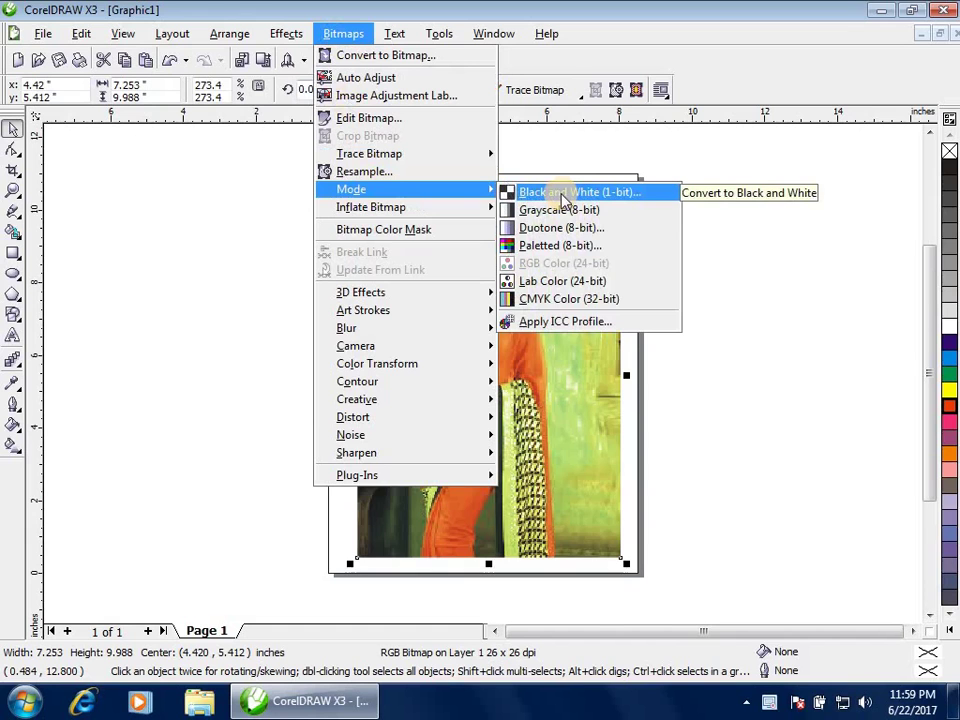
left_click(563, 195)
left_click_drag(568, 312, 392, 246)
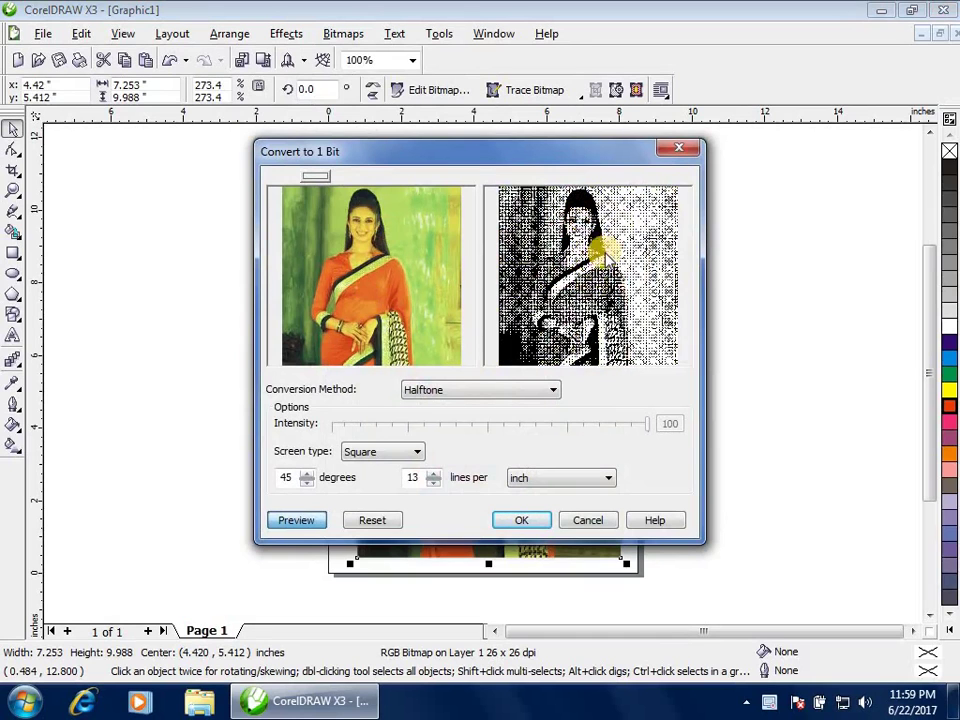
Step: Preview the 1-bit conversion with the Line Art, Ordered, Jarvis and Halftone methods in turn
left_click(525, 392)
left_click(486, 407)
left_click(485, 392)
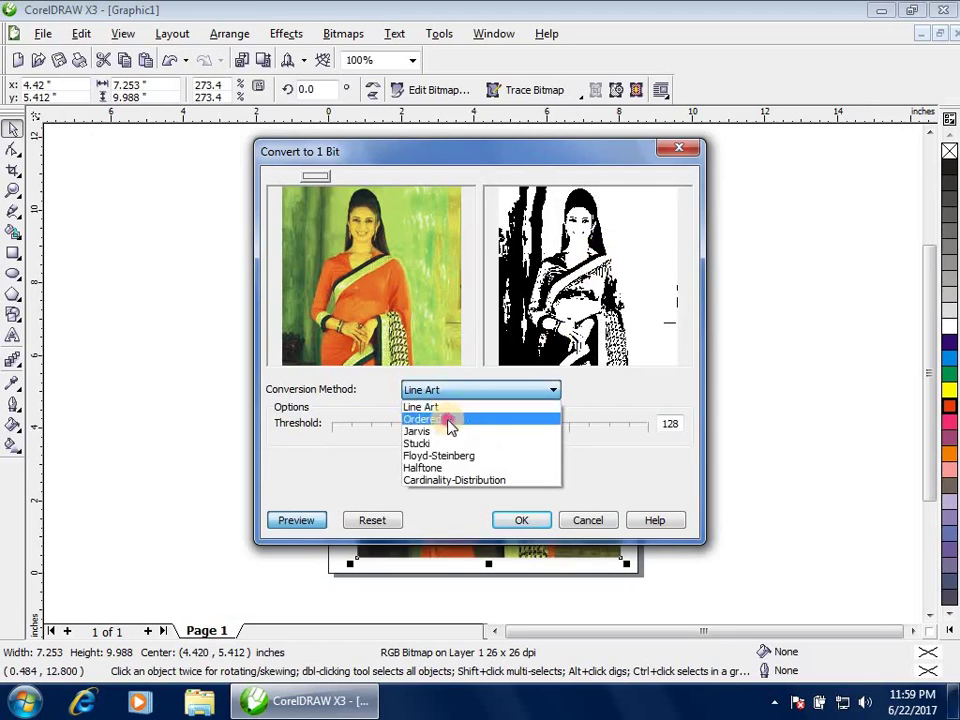
left_click(449, 420)
left_click(487, 393)
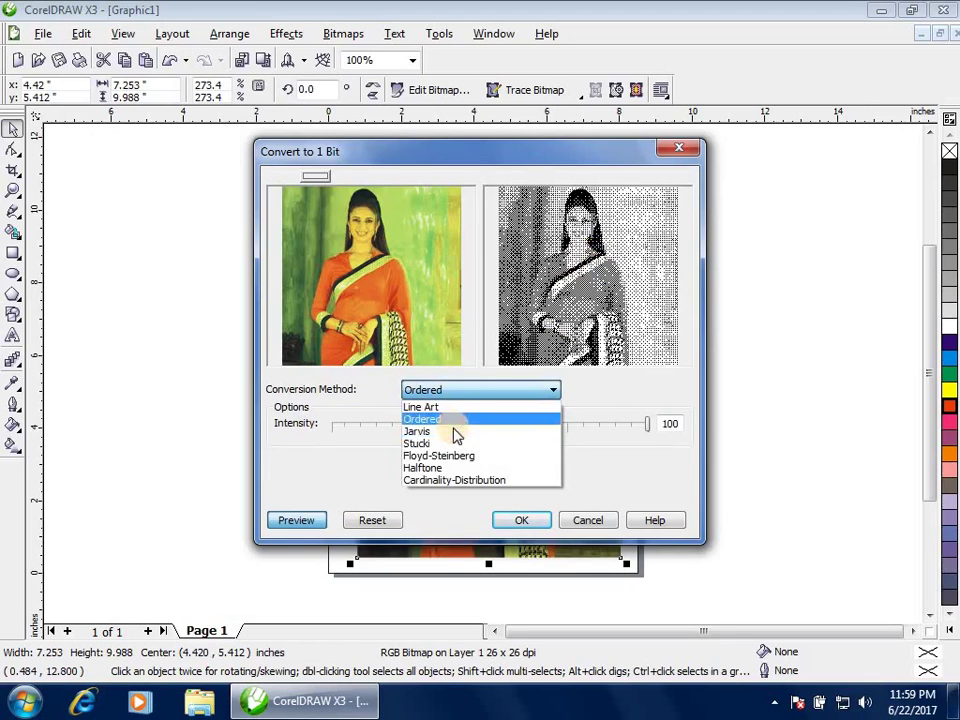
left_click(456, 430)
left_click(485, 394)
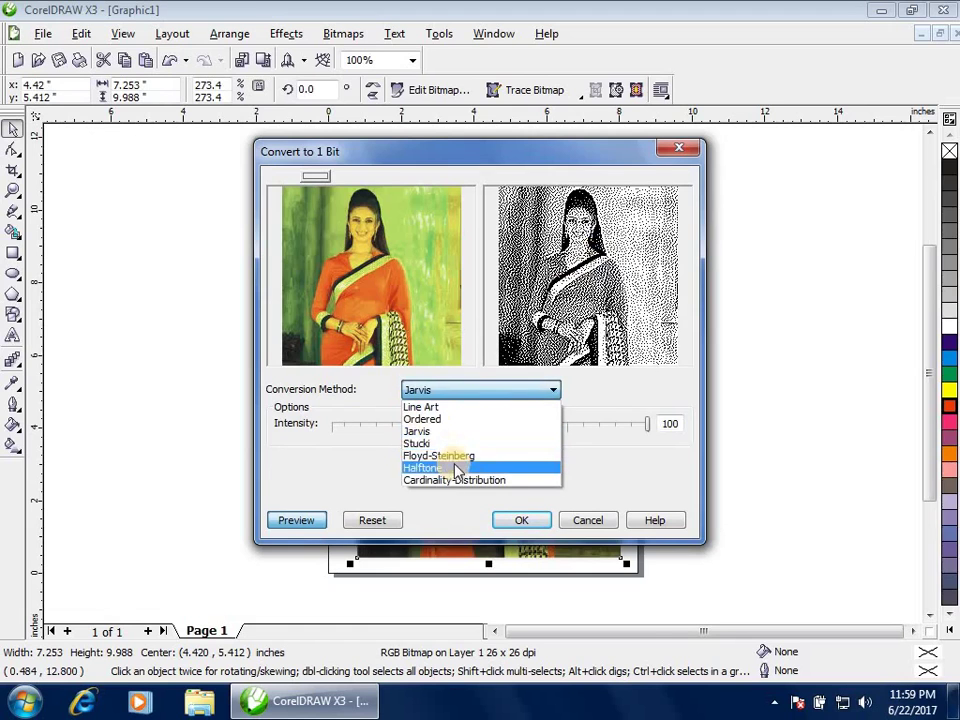
left_click(450, 468)
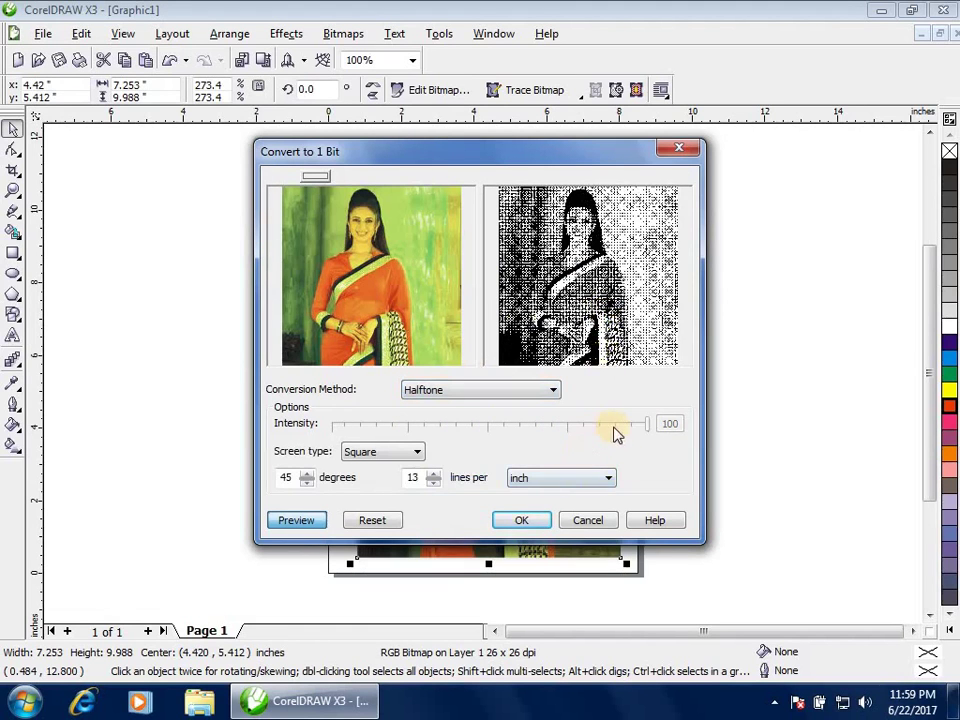
Step: Set the 1-bit conversion method to Line Art with a threshold of 161
left_click_drag(633, 428, 535, 429)
left_click(525, 392)
left_click(508, 405)
left_click_drag(489, 426, 581, 426)
left_click(530, 434)
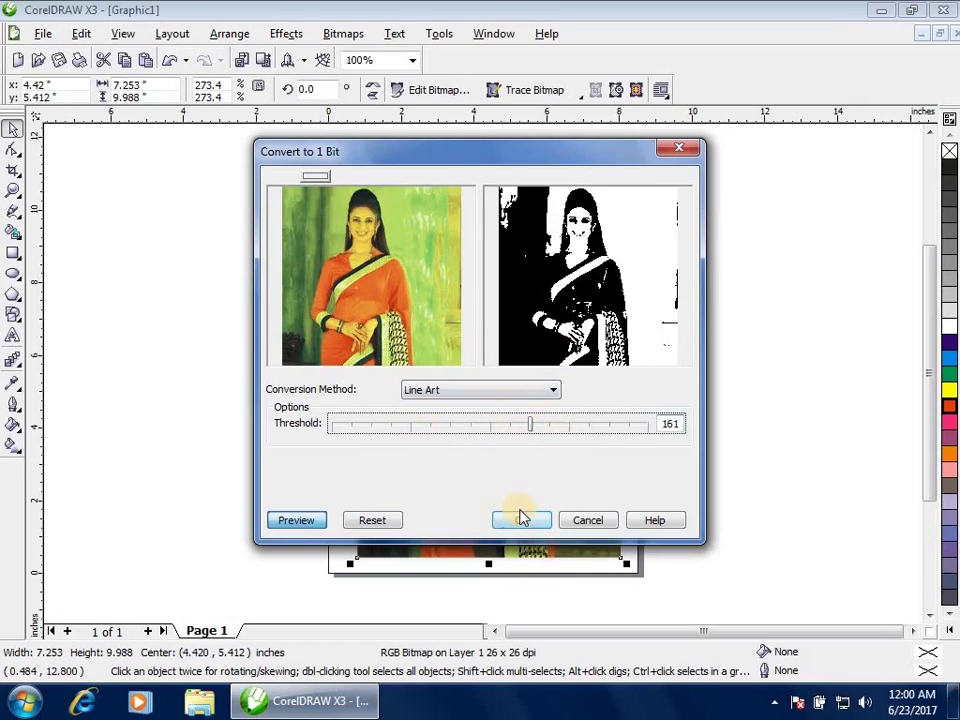
Step: Uncover the photo behind the conversion dialog, reset the 1-bit settings and cancel the conversion
left_click_drag(386, 154, 828, 127)
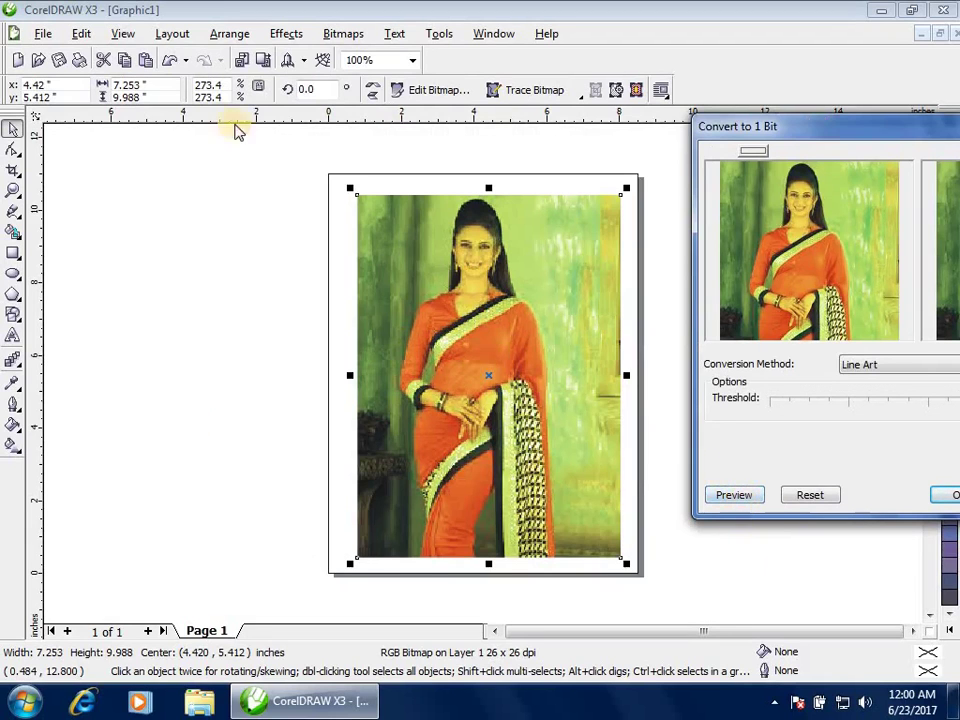
left_click_drag(815, 131, 583, 140)
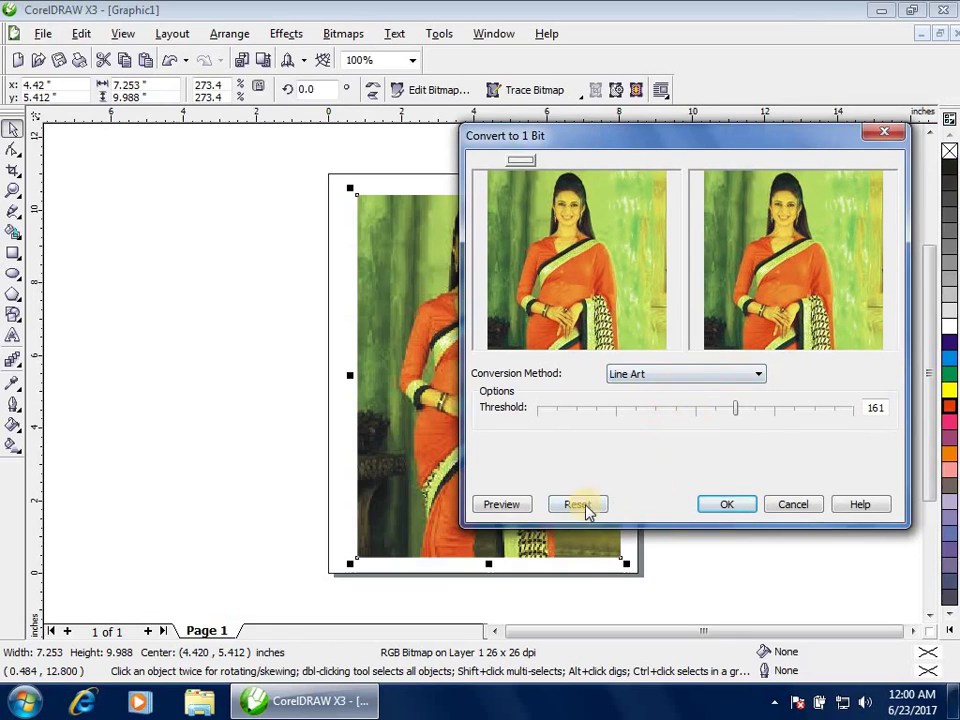
left_click(716, 508)
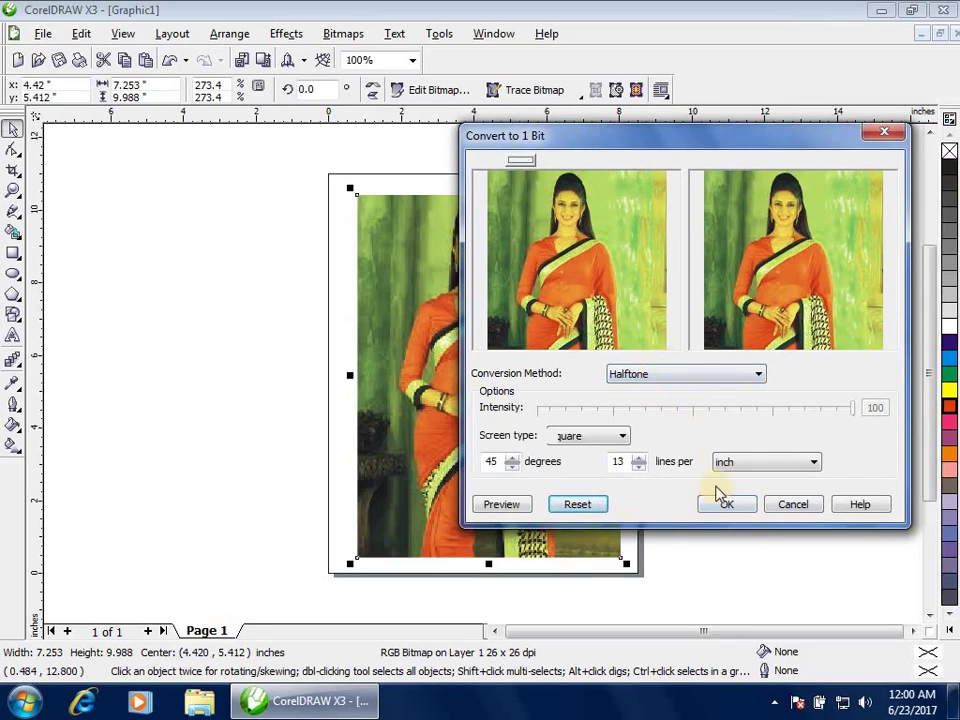
left_click(793, 504)
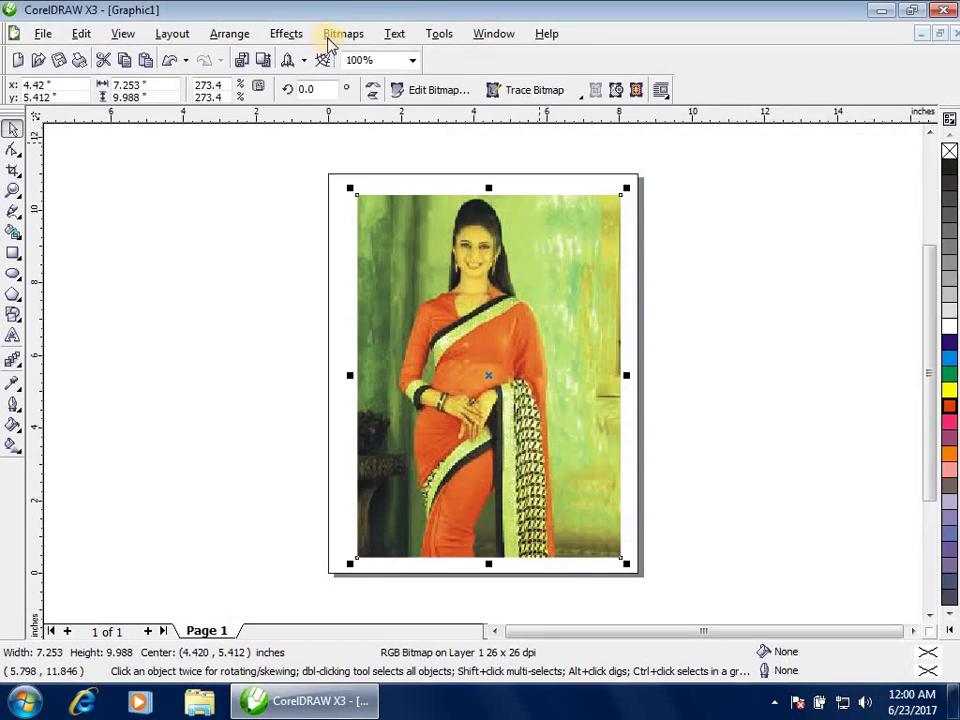
Step: Try converting the photo to Black and White (1-bit) with the Halftone method and a Square screen, and undo the conversion
left_click(352, 36)
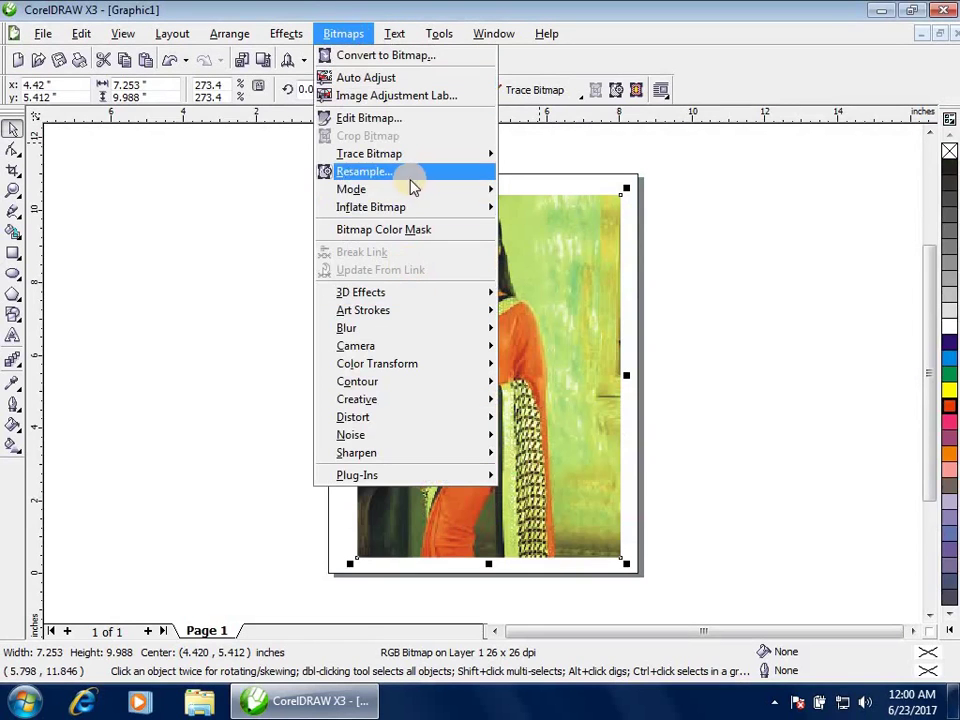
mouse_move(396, 191)
left_click(560, 196)
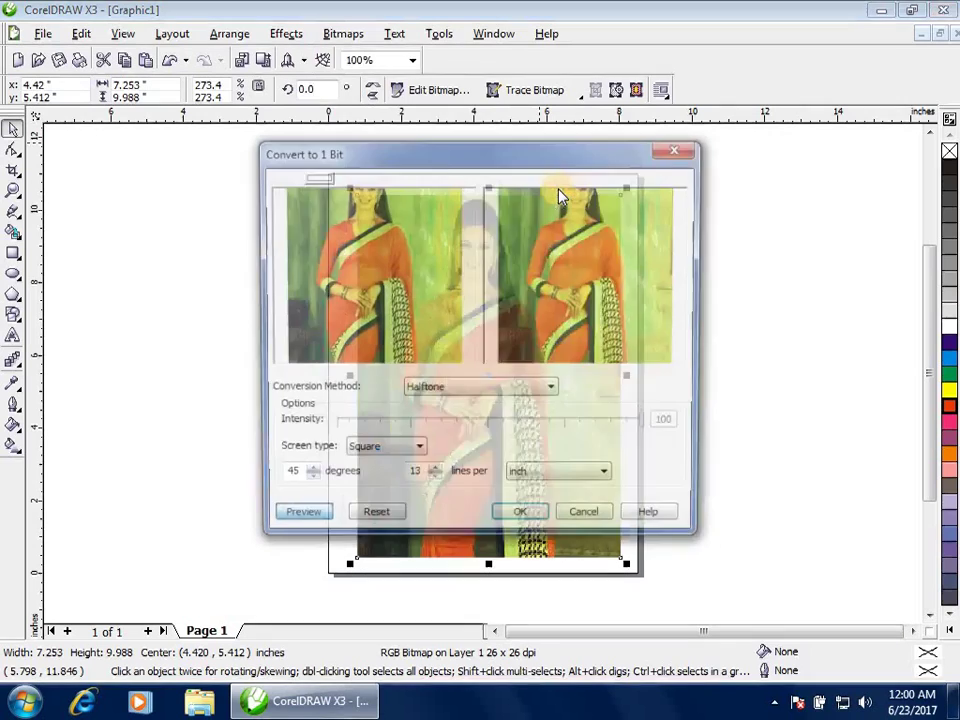
left_click(506, 390)
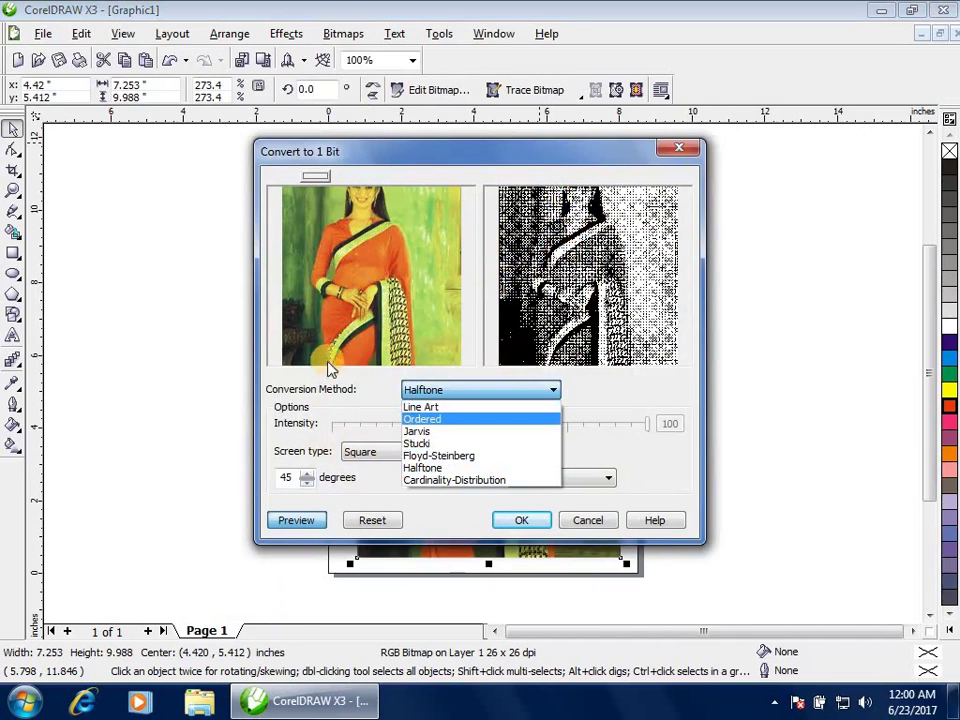
left_click(399, 165)
left_click_drag(536, 165, 782, 160)
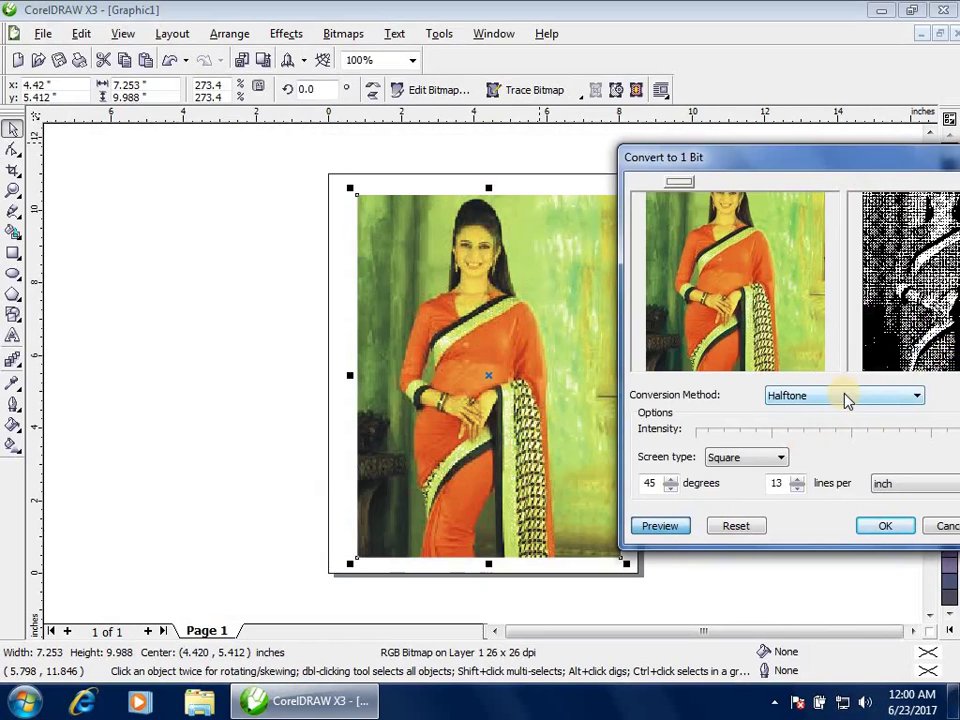
left_click(888, 528)
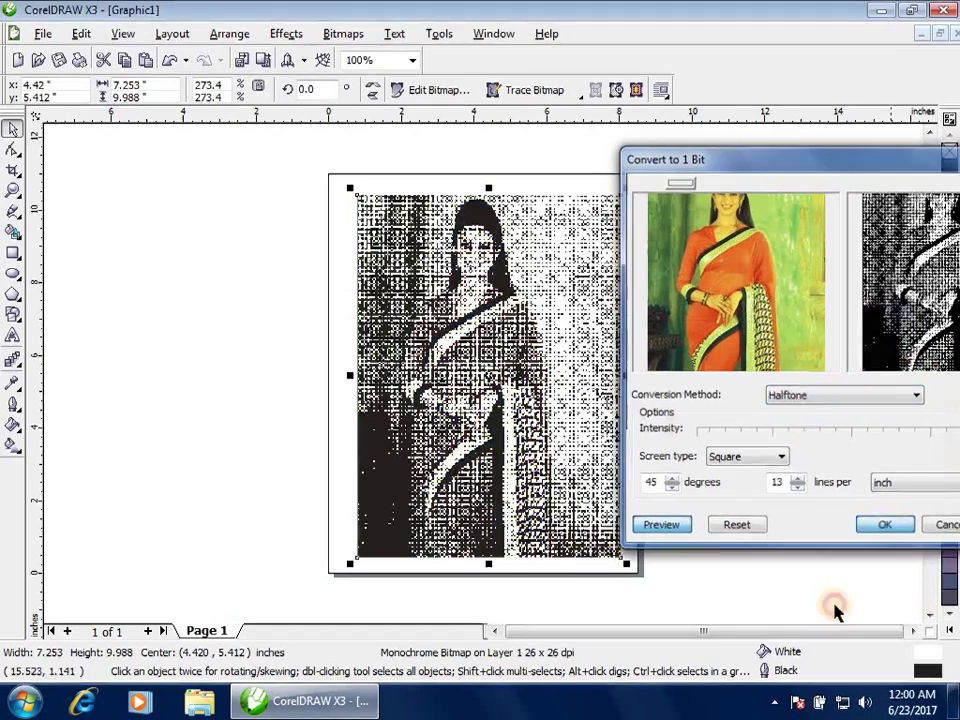
key("ctrl+z")
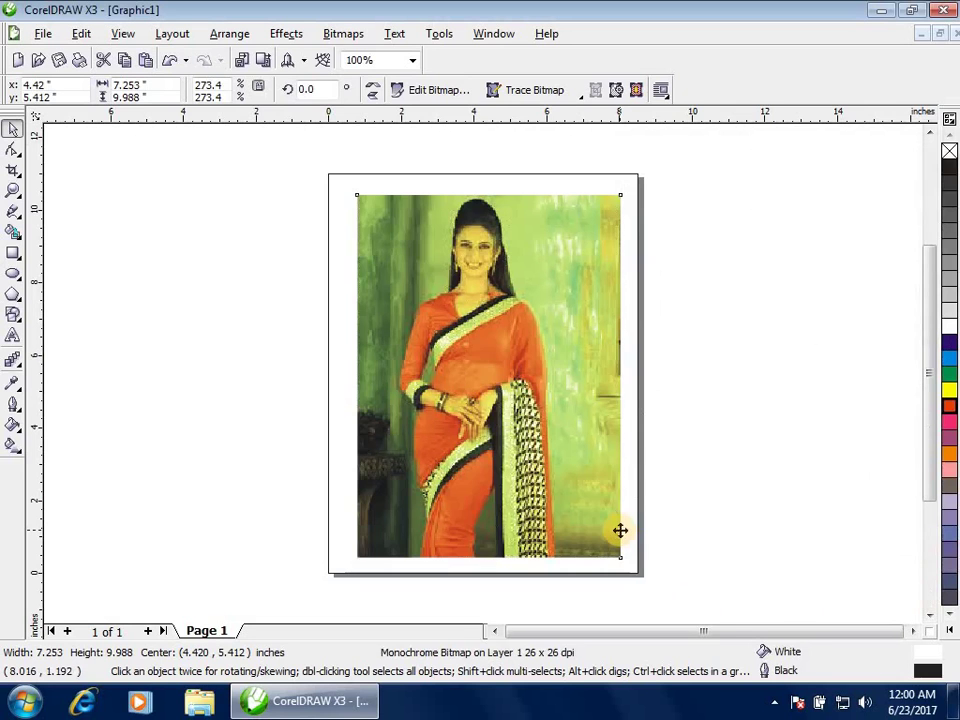
Step: Try converting the photo to Grayscale (8-bit) and undo the conversion
left_click(343, 36)
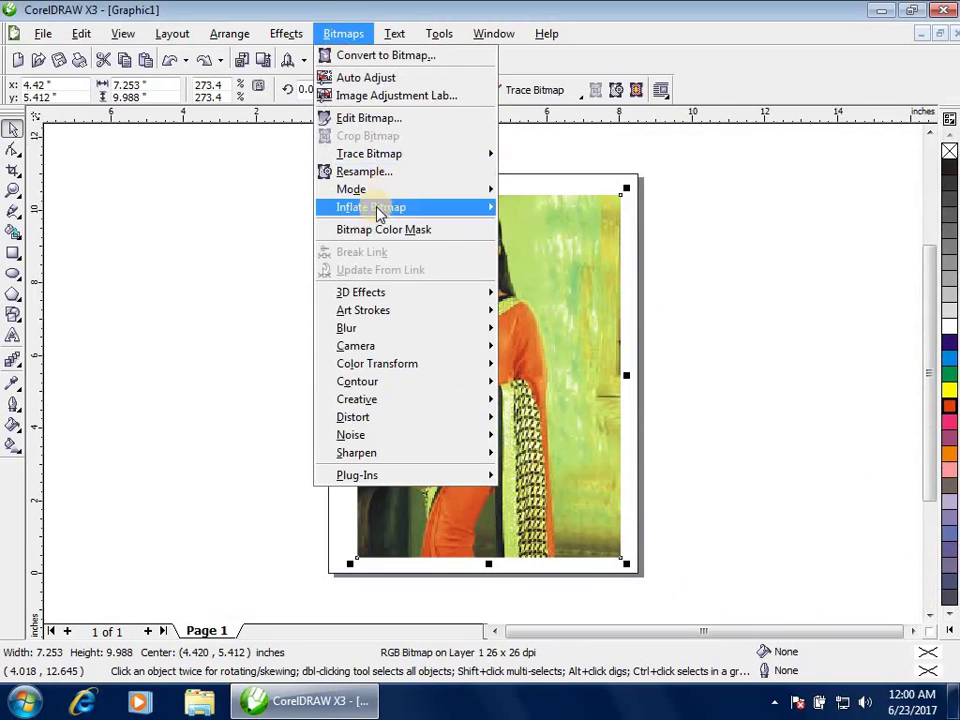
mouse_move(385, 189)
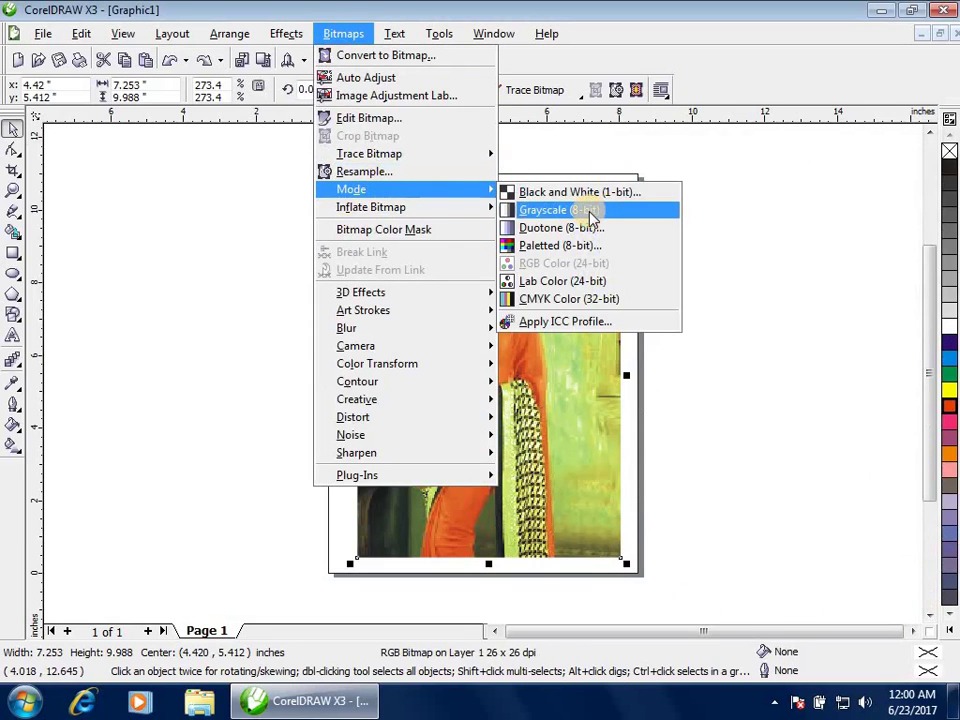
left_click(592, 218)
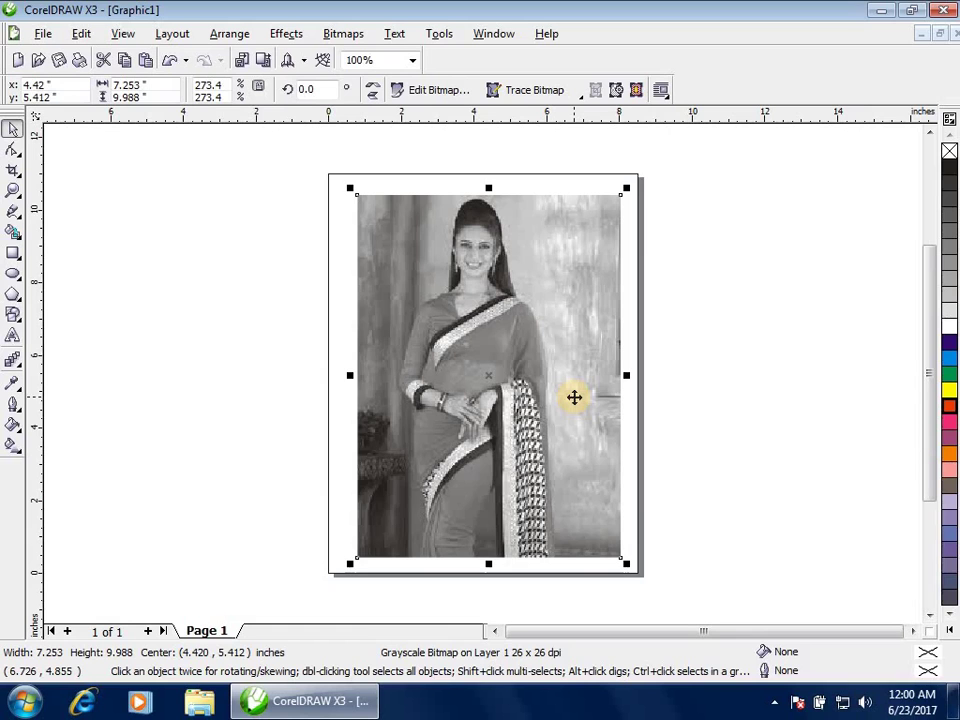
key("ctrl+z")
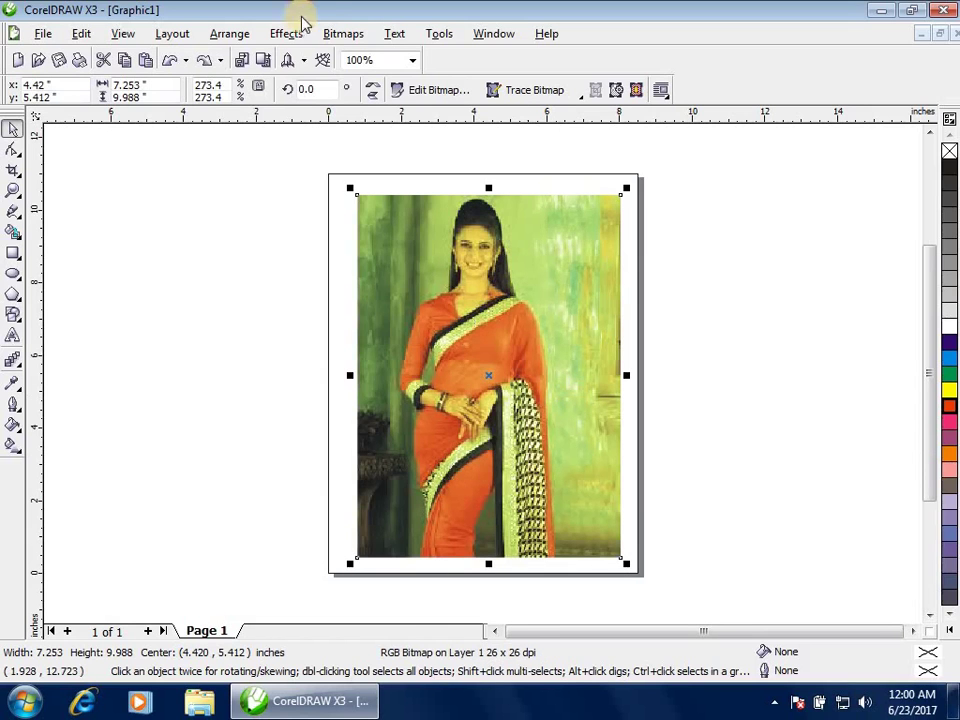
left_click(343, 33)
mouse_move(396, 190)
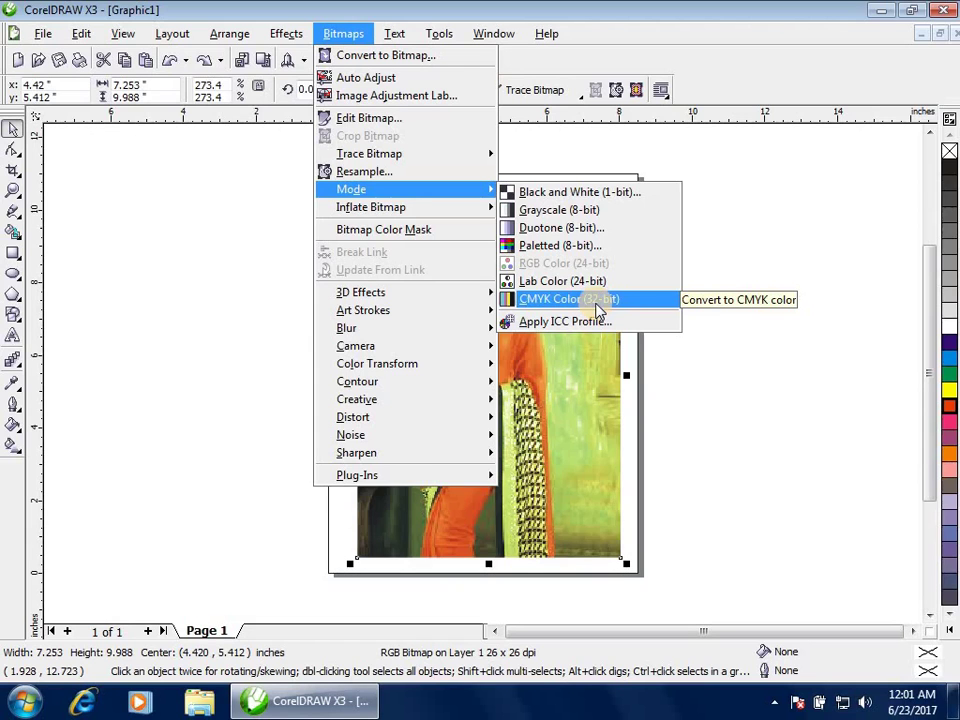
left_click(613, 443)
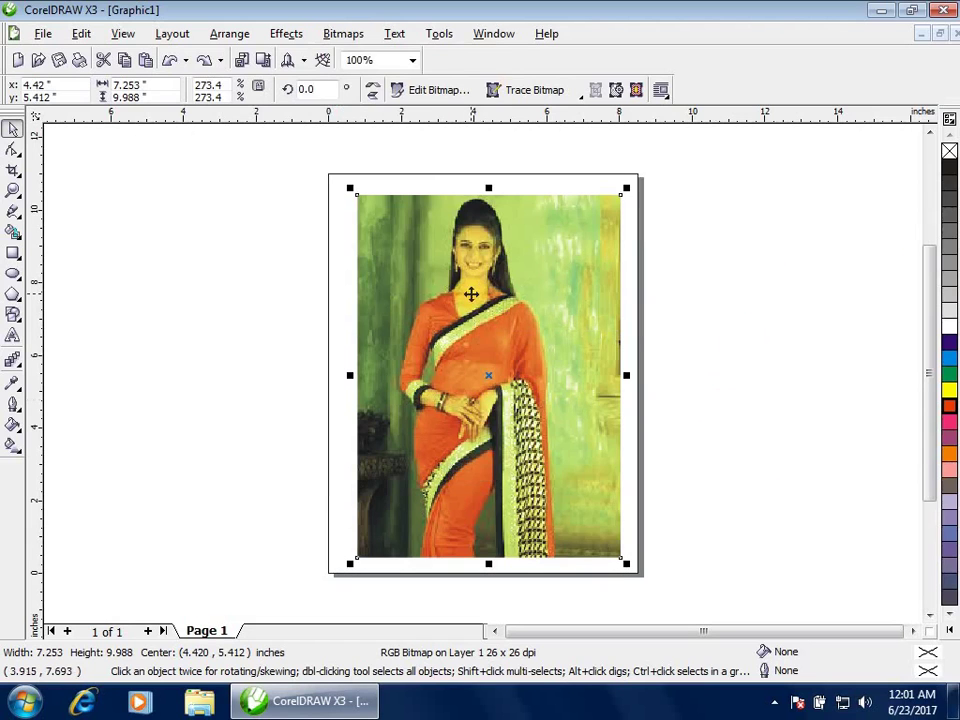
Step: Move the photo off to the right side of the page, centred at about 11.8, 4.9 inches
left_click_drag(468, 265, 726, 261)
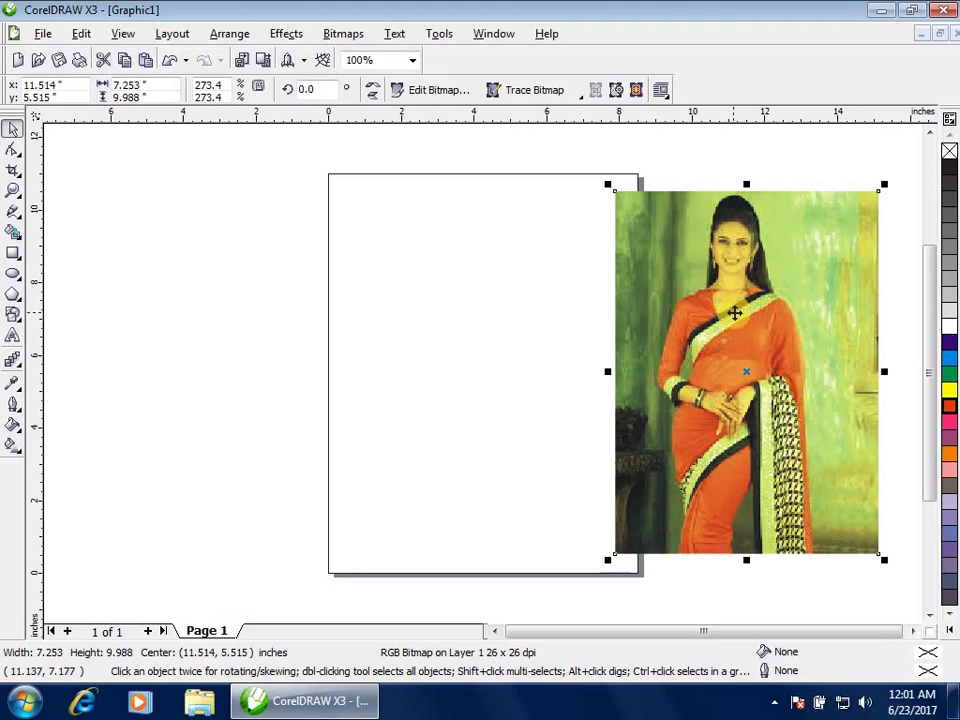
left_click_drag(692, 249, 701, 272)
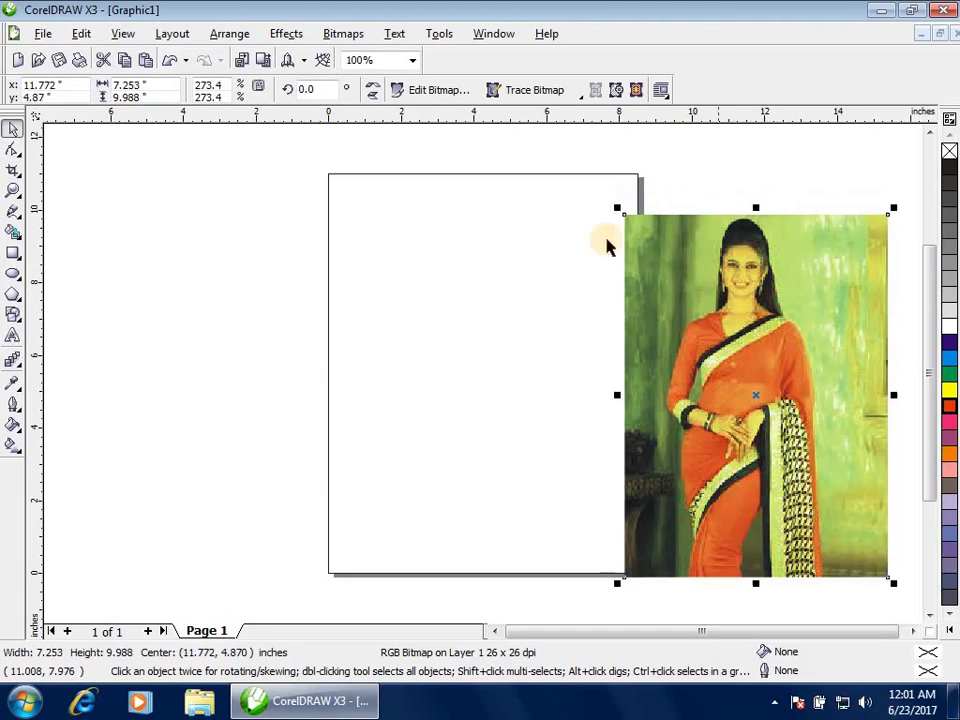
Step: Convert the photo to CMYK Color (32-bit) and move it back onto the page, centred at about 5.6, 5.3 inches
left_click(329, 37)
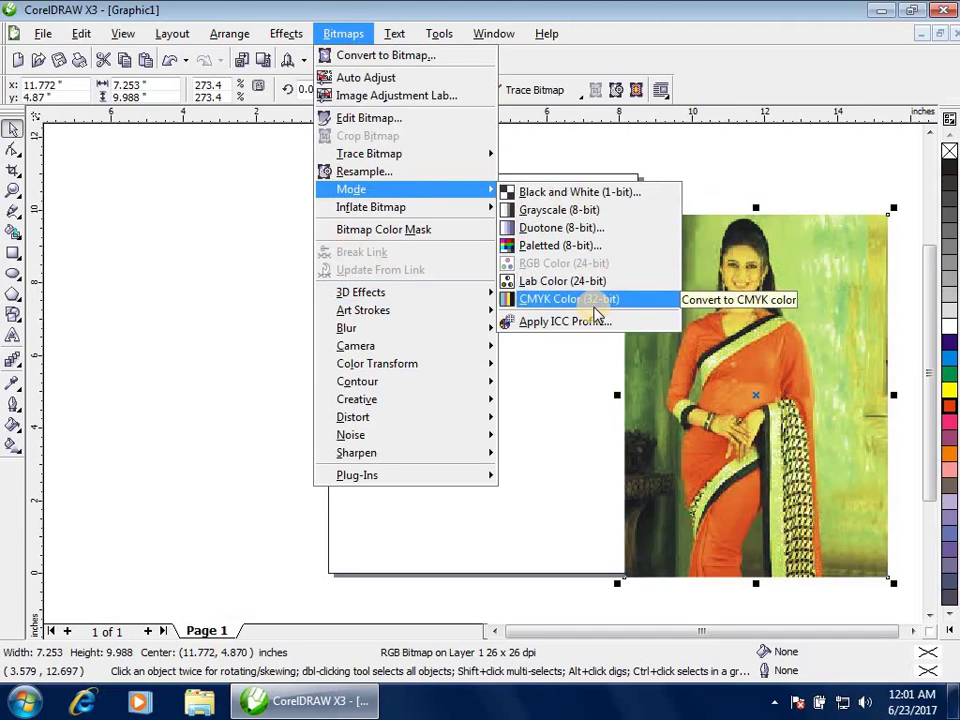
left_click(596, 313)
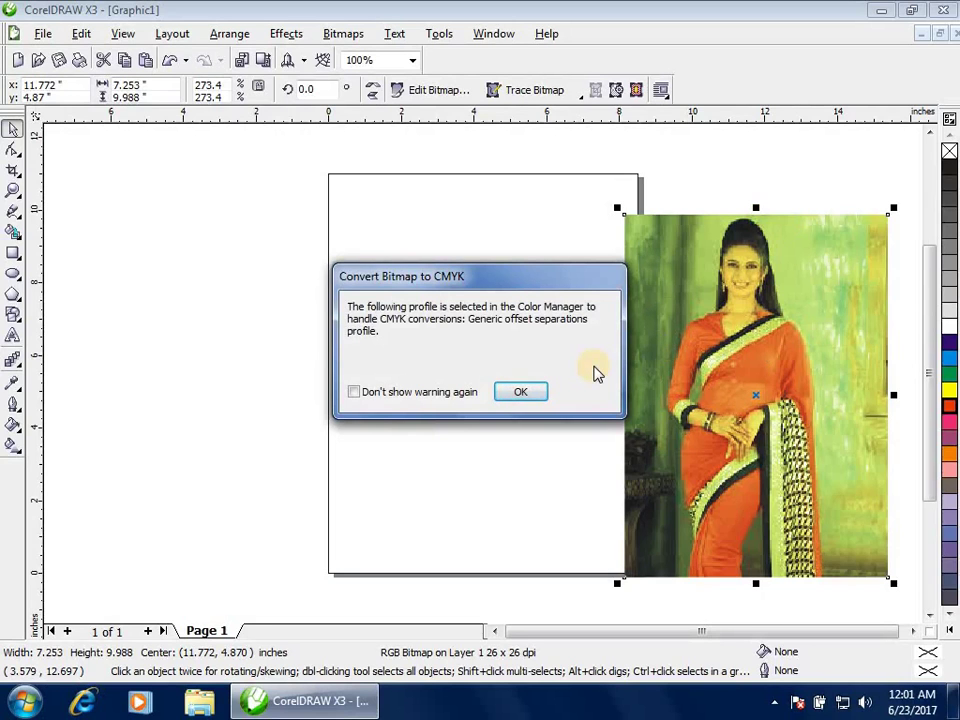
left_click(515, 393)
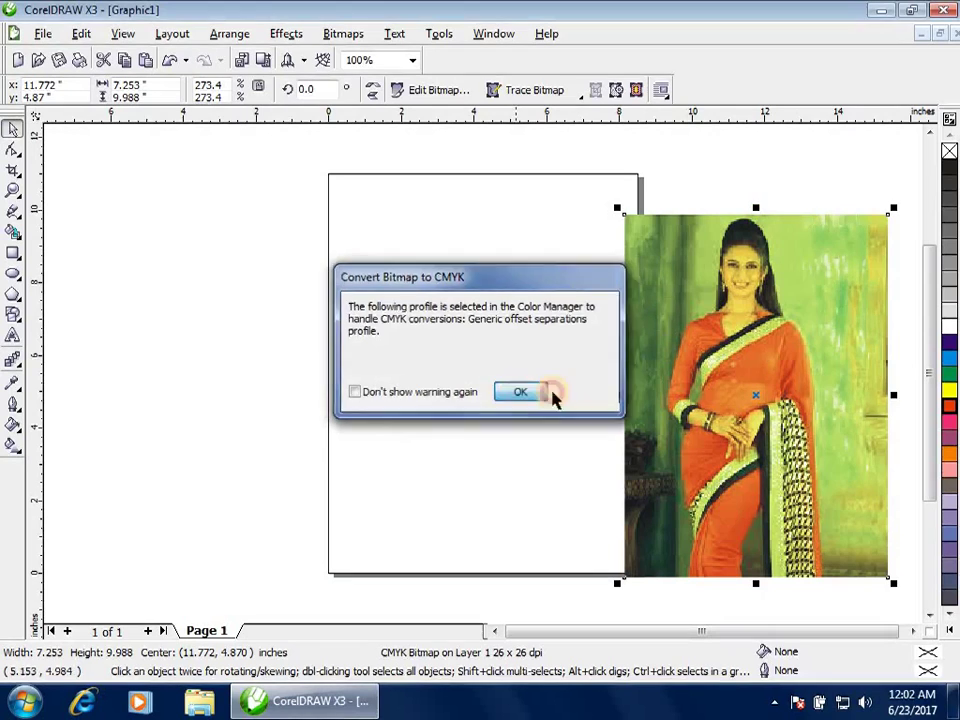
left_click_drag(801, 295, 596, 301)
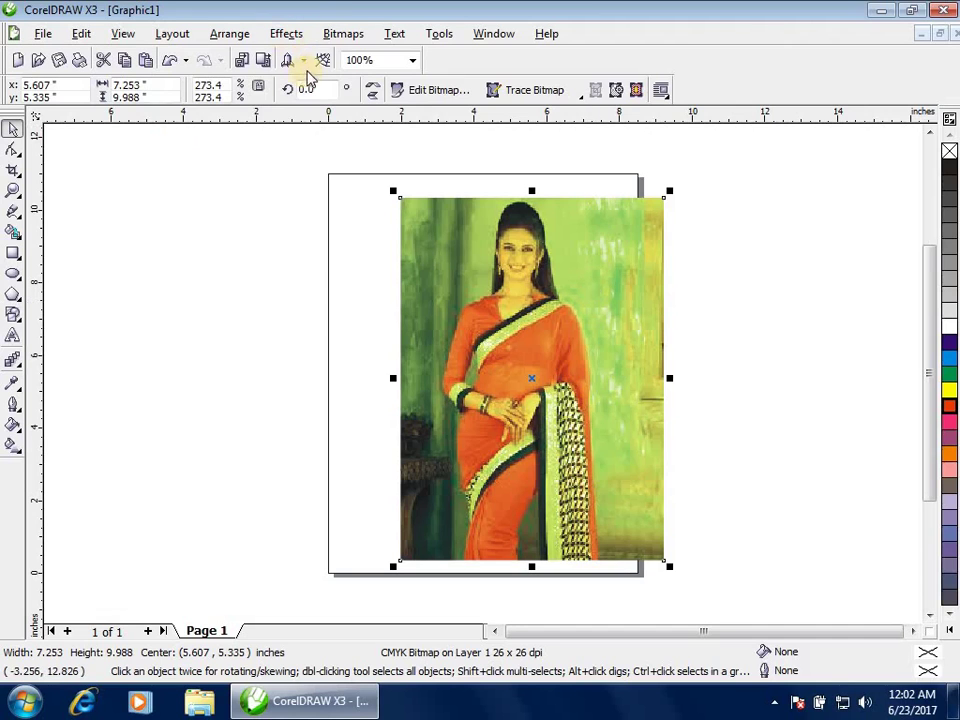
Step: Preview a 3D Rotate effect on the photo with Vertical -5 and Horizontal 34
left_click(343, 33)
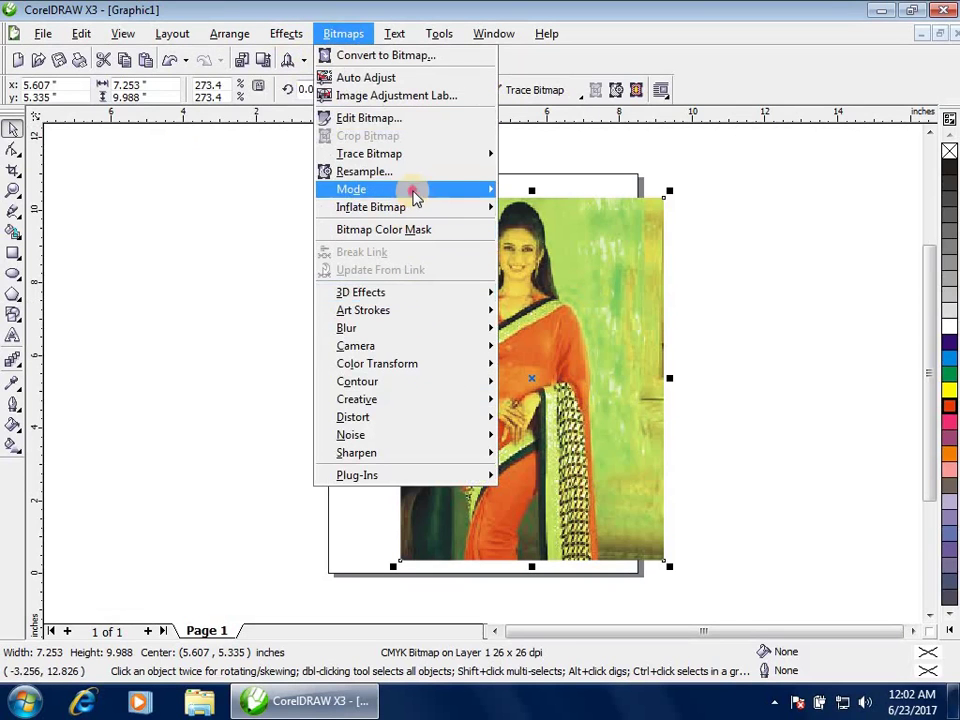
mouse_move(416, 191)
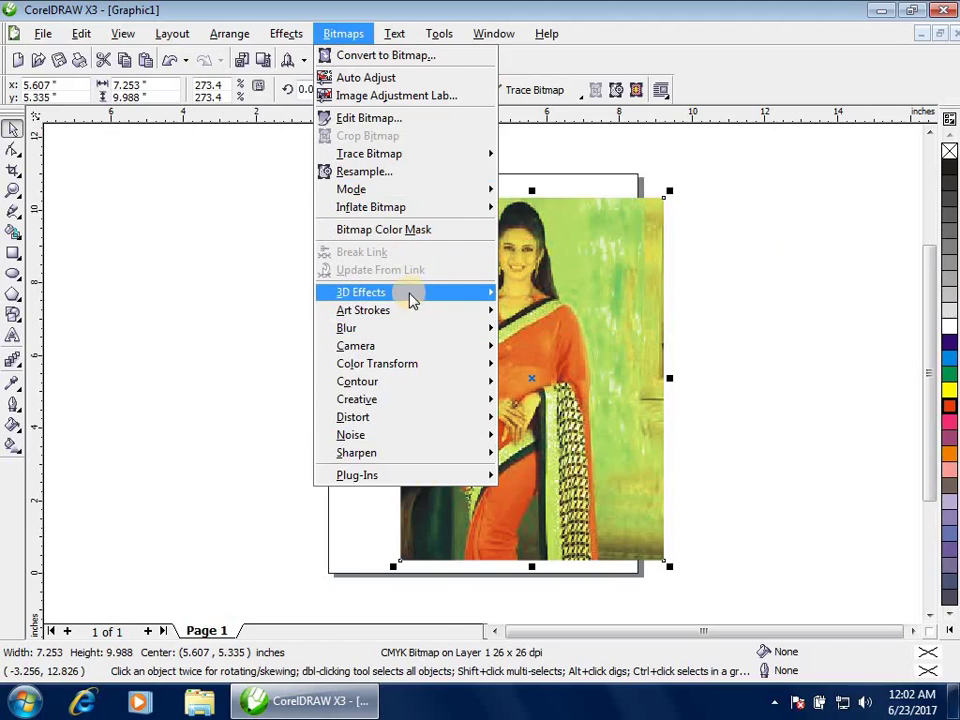
mouse_move(416, 301)
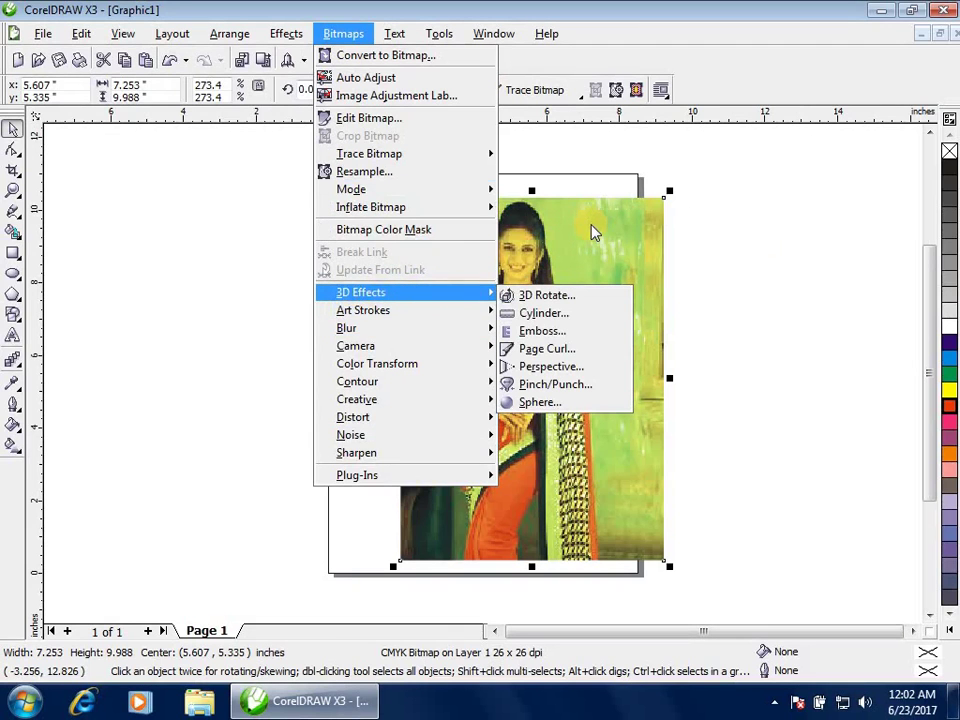
left_click(553, 298)
left_click_drag(492, 253, 789, 300)
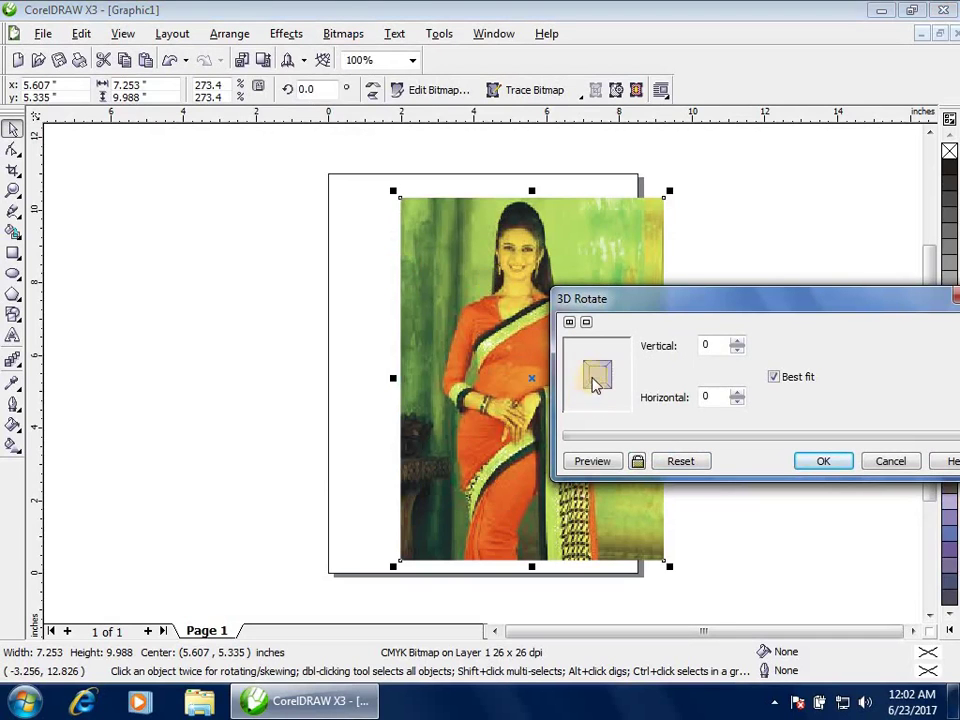
left_click_drag(598, 378, 612, 383)
left_click(600, 461)
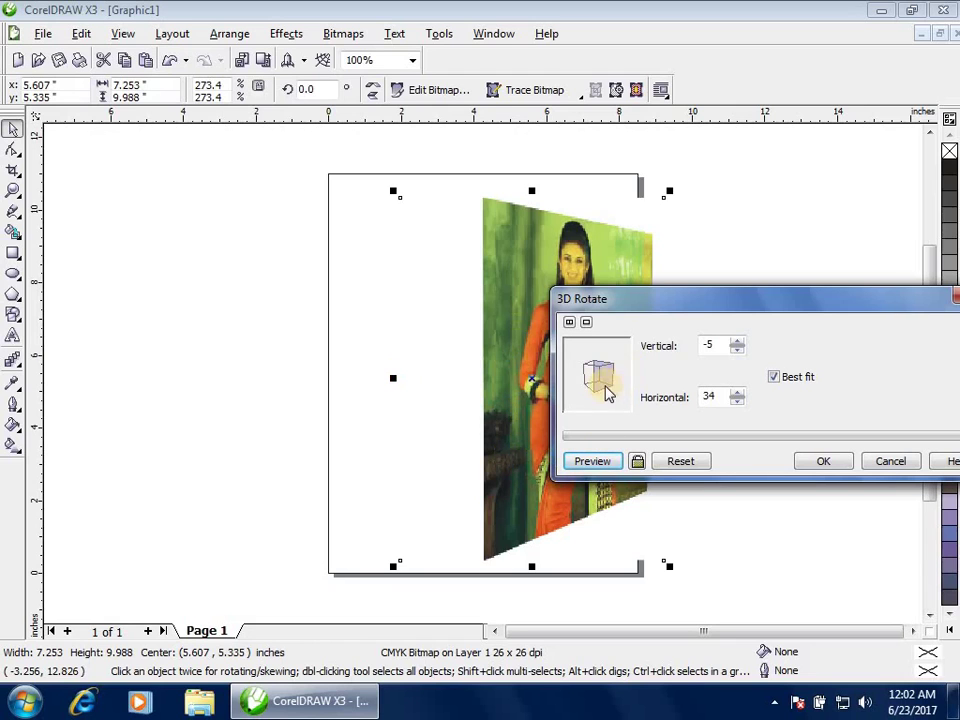
Step: Preview 3D rotations of Vertical 24, Horizontal -20 and Vertical -9, Horizontal -52, and cancel the effect
left_click_drag(611, 394, 590, 372)
left_click(600, 466)
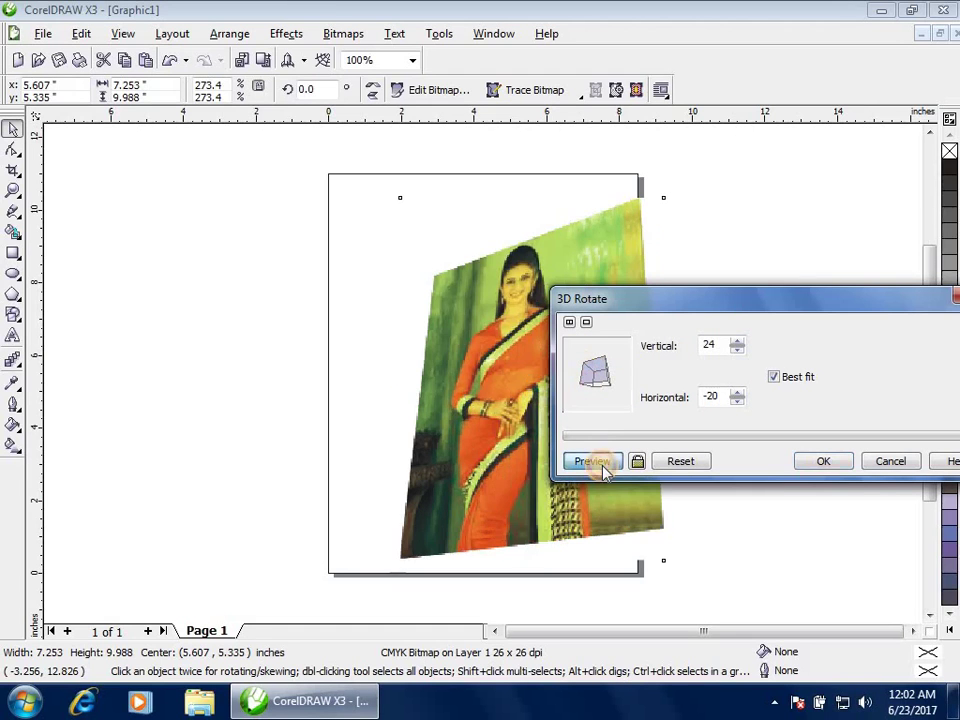
left_click_drag(600, 392, 584, 408)
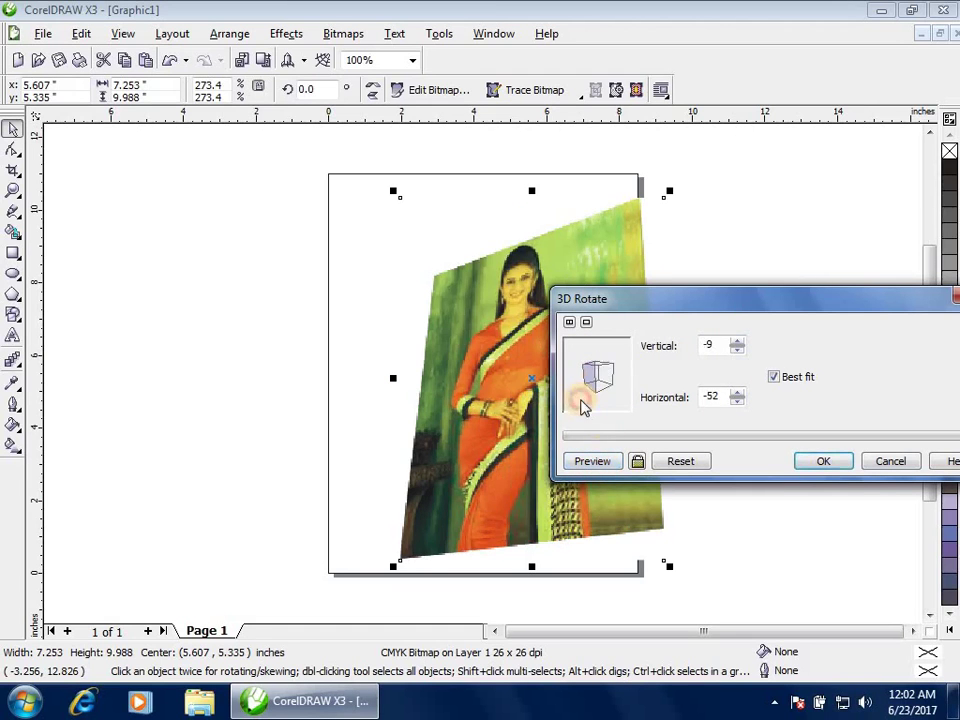
left_click(595, 462)
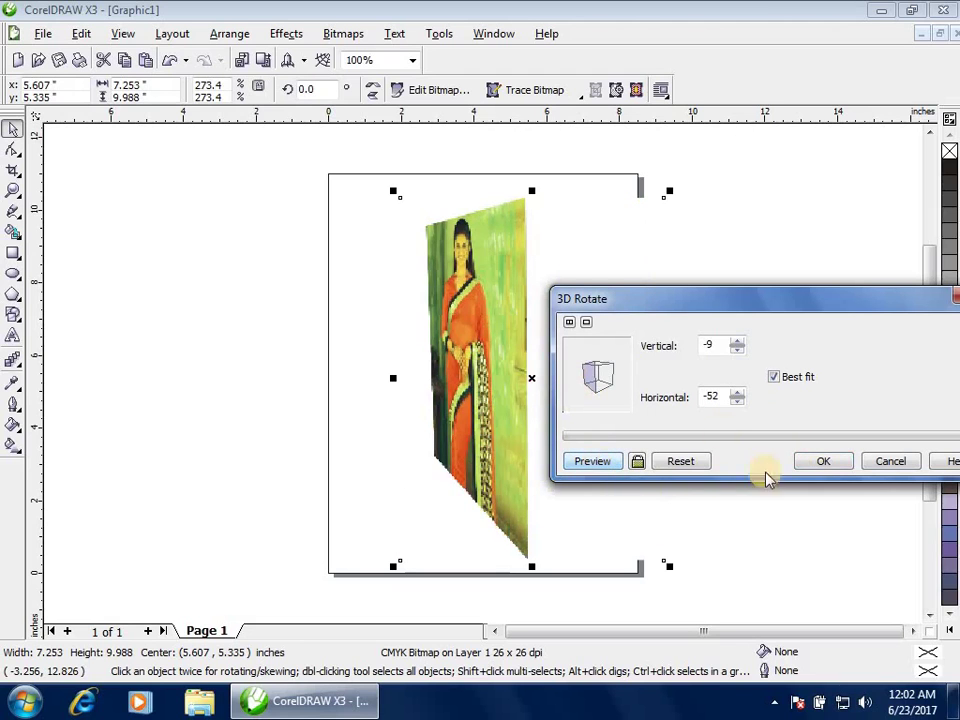
left_click(888, 461)
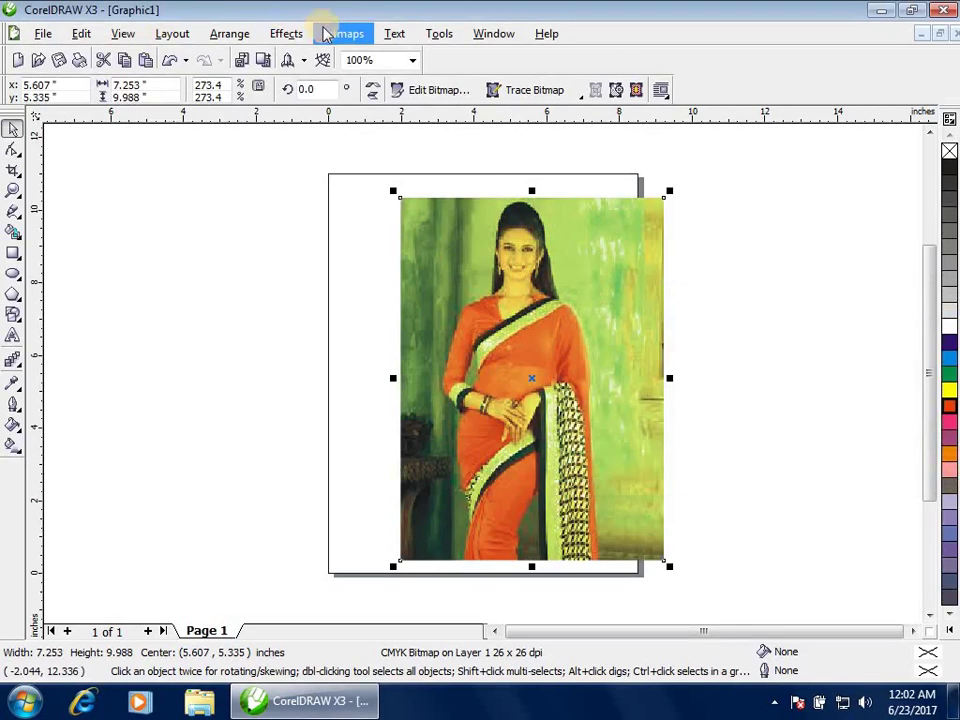
Step: Try the Cylinder 3D effect on the photo in Horizontal mode at 100 percent, and cancel it
left_click(330, 32)
left_click(392, 294)
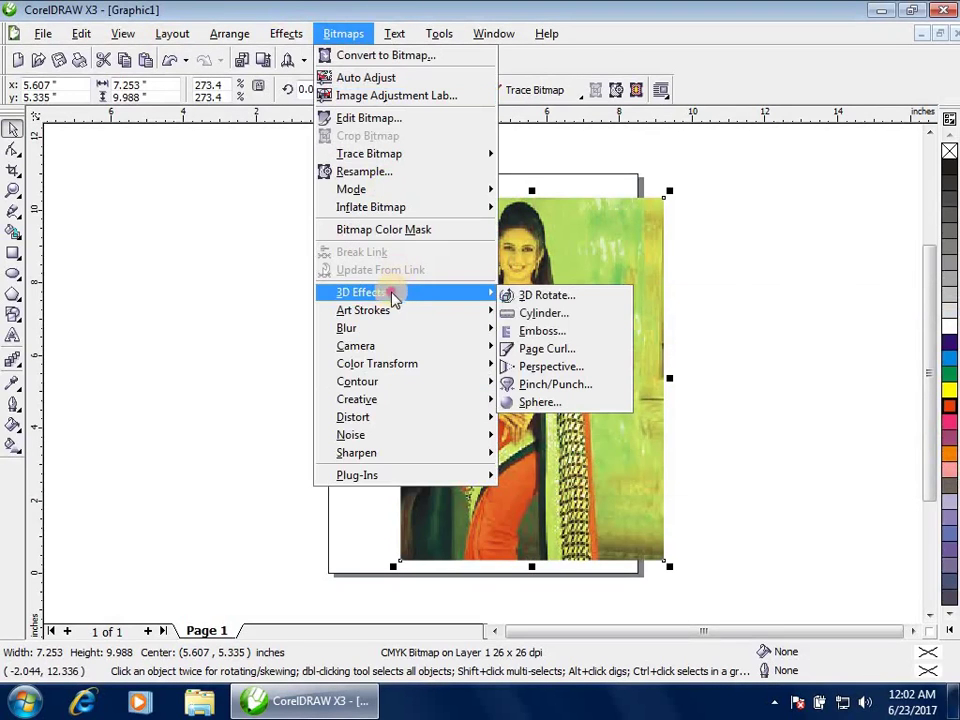
left_click(576, 314)
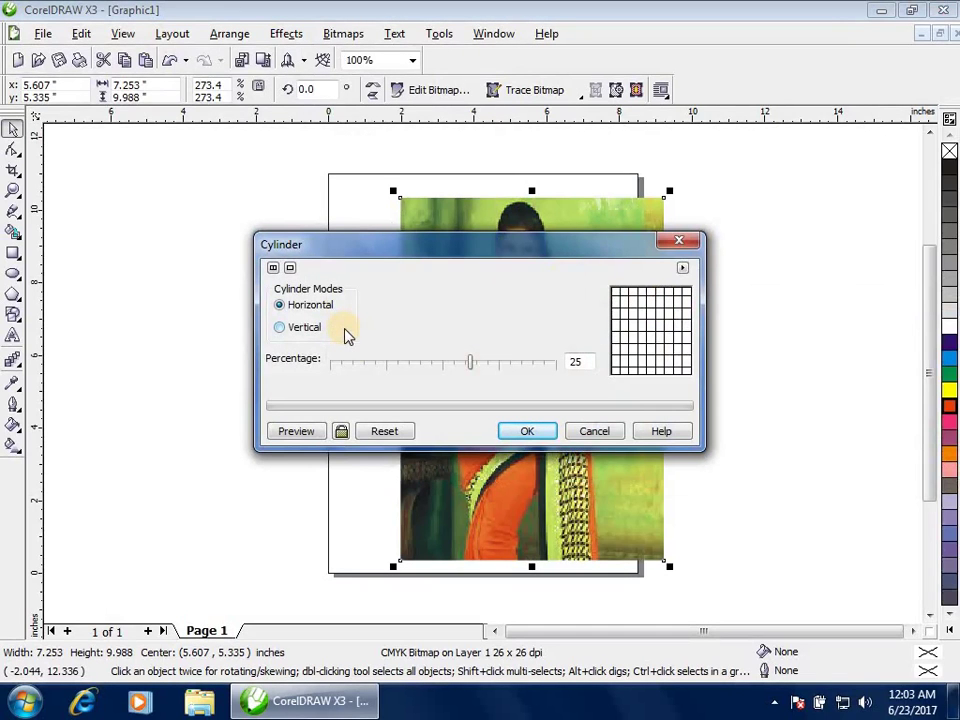
left_click_drag(379, 257, 521, 33)
left_click_drag(626, 137, 726, 150)
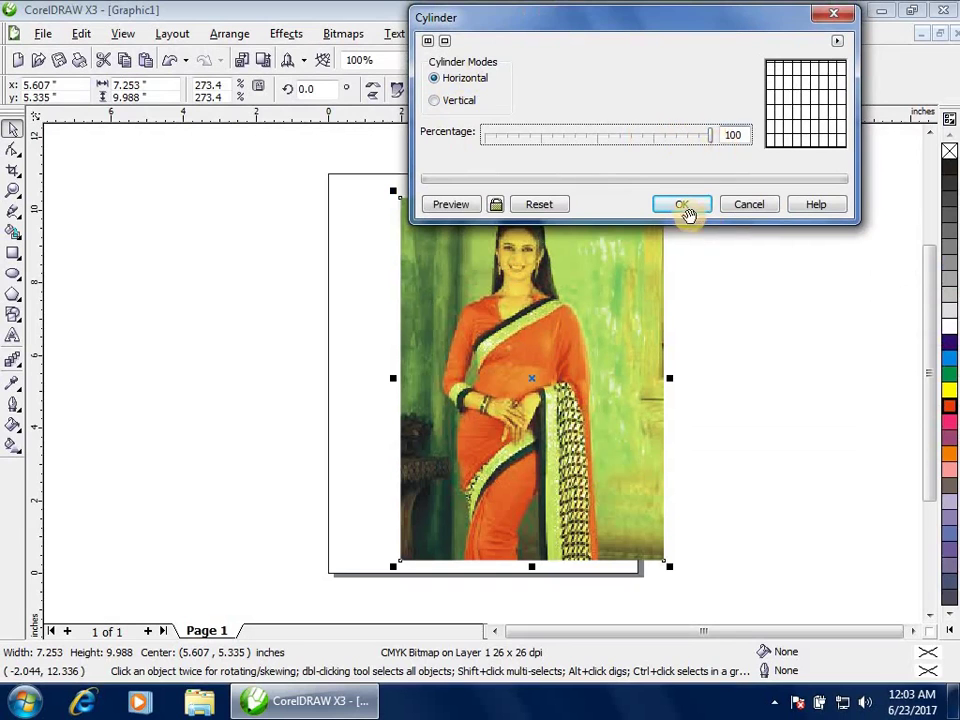
left_click(454, 206)
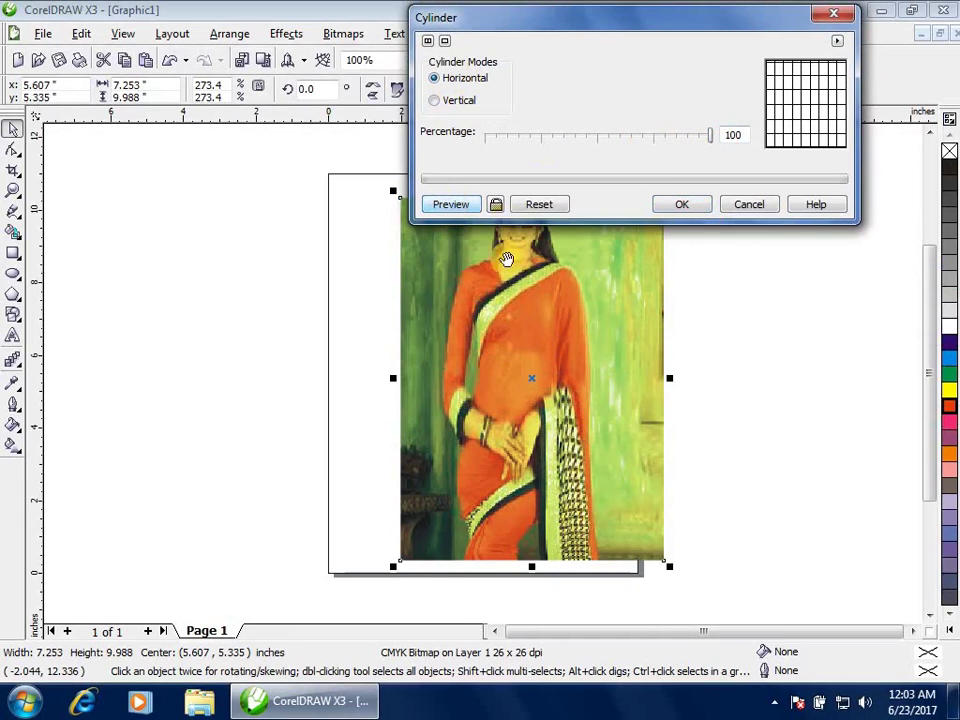
left_click_drag(595, 20, 592, 218)
left_click(748, 409)
Step: Move the photo left, centred at about -1.0, 5.6 inches, and preview a Horizontal Cylinder effect at -100 percent before resetting it
left_click_drag(585, 379, 361, 373)
left_click(343, 33)
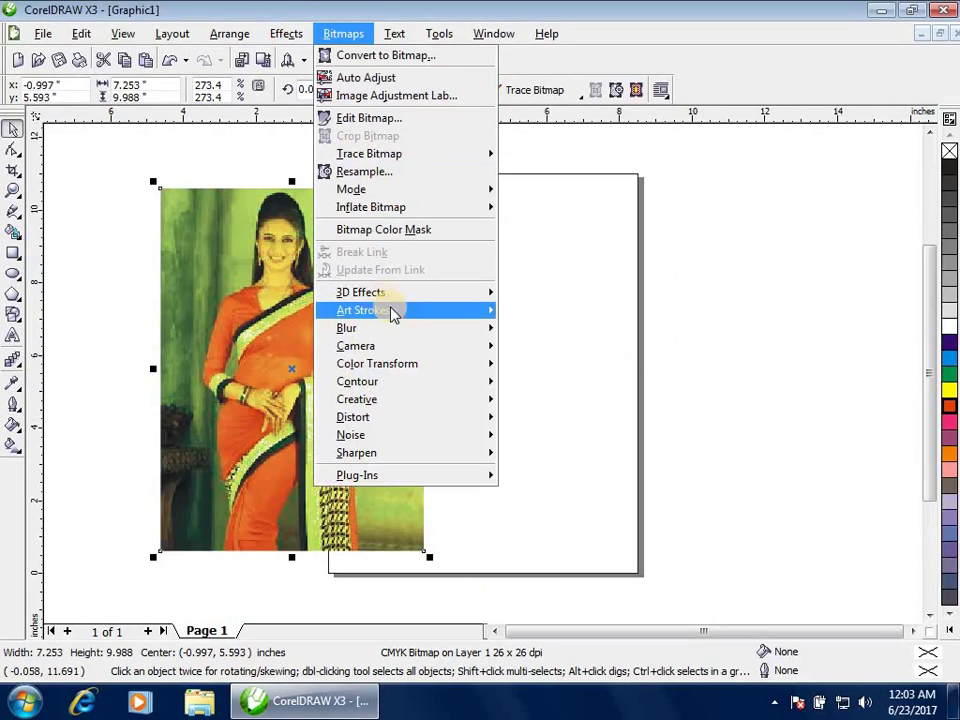
mouse_move(401, 293)
left_click(574, 320)
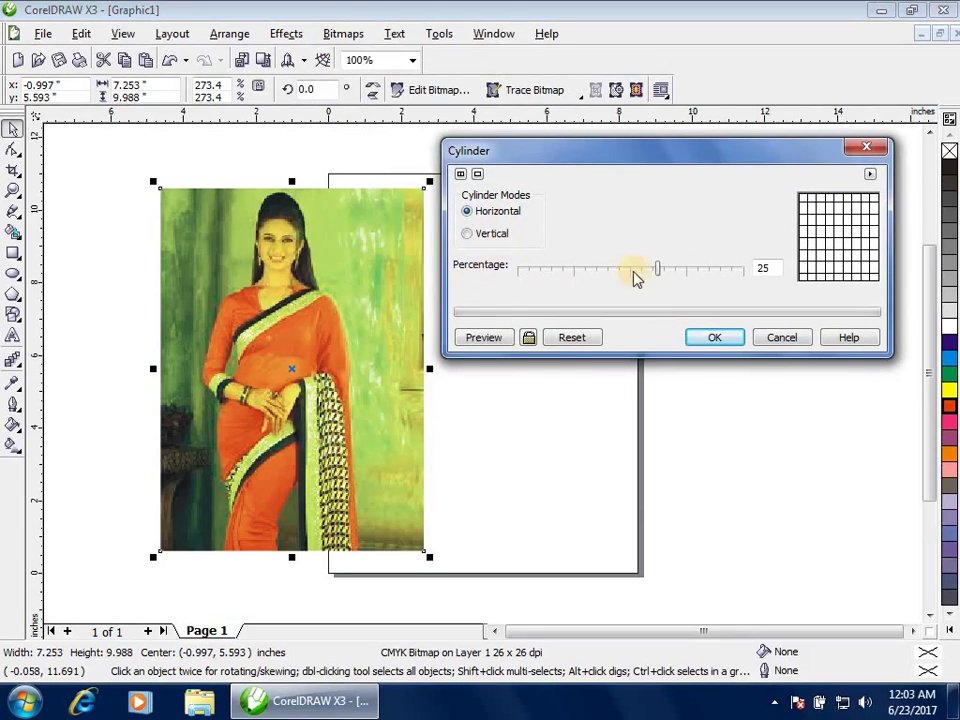
left_click_drag(659, 270, 516, 272)
left_click(486, 342)
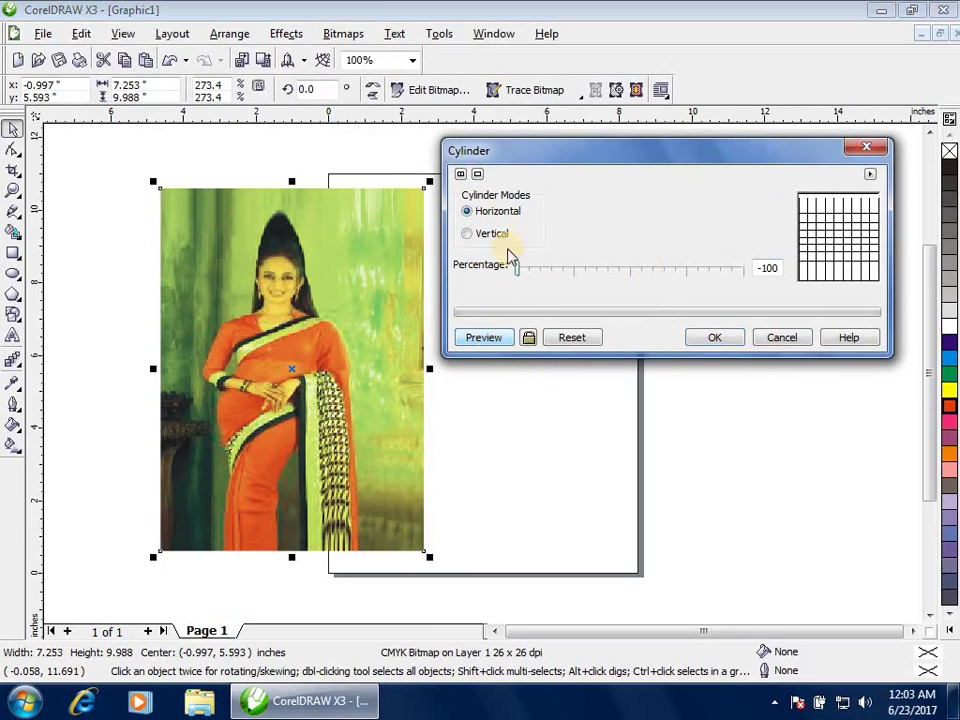
left_click(563, 336)
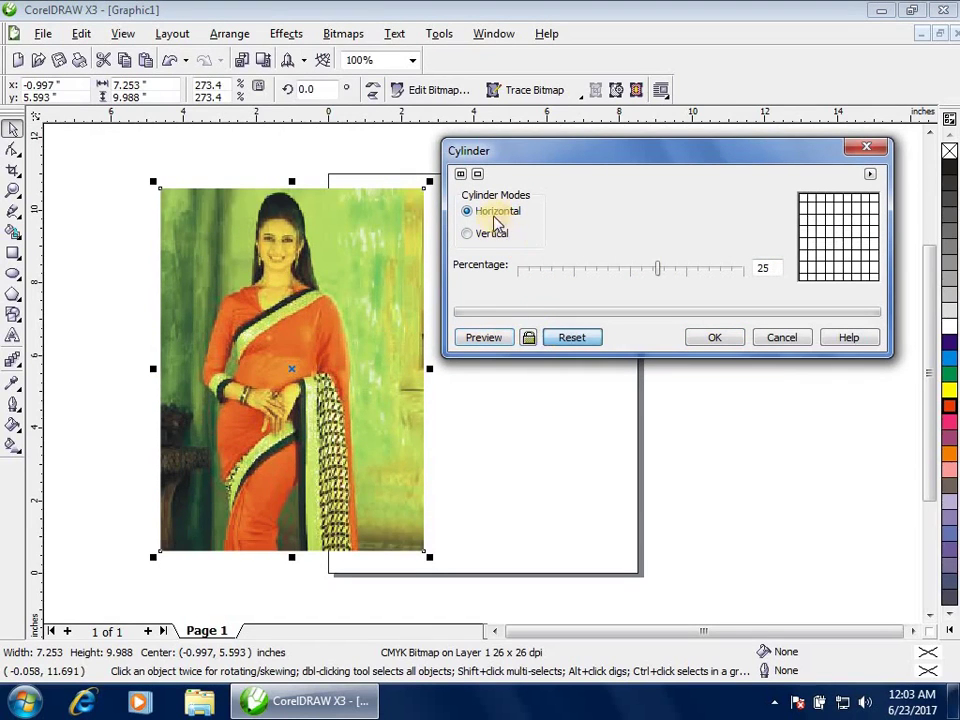
Step: Preview the Cylinder effect in Vertical mode at 100 and -91 percent, resetting the settings after each
left_click(488, 240)
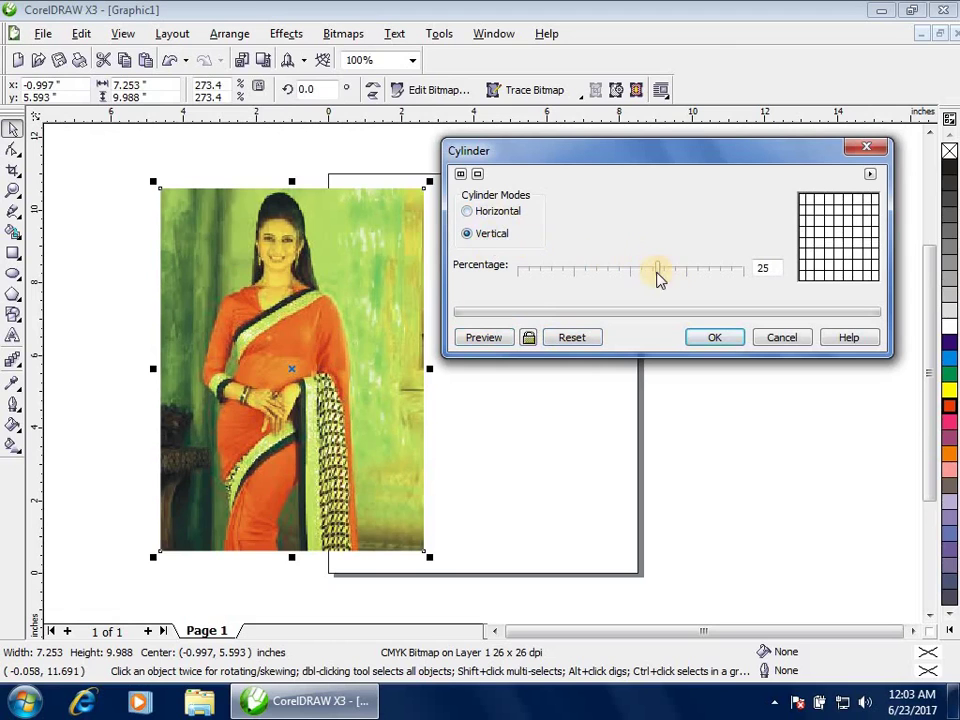
left_click_drag(657, 276, 750, 278)
left_click(487, 341)
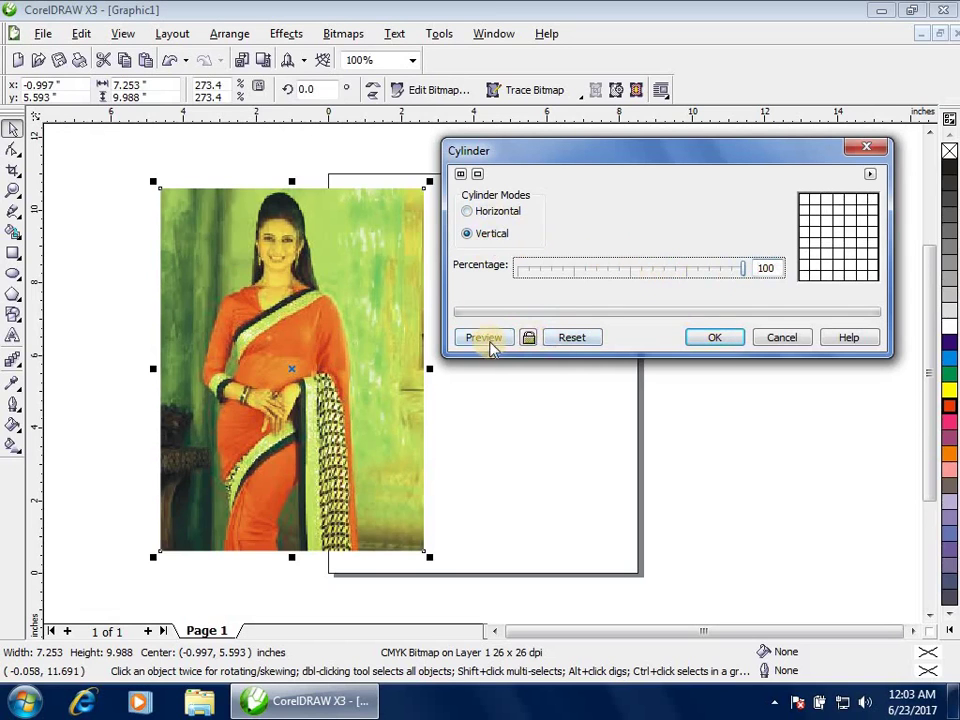
left_click(572, 337)
left_click(495, 238)
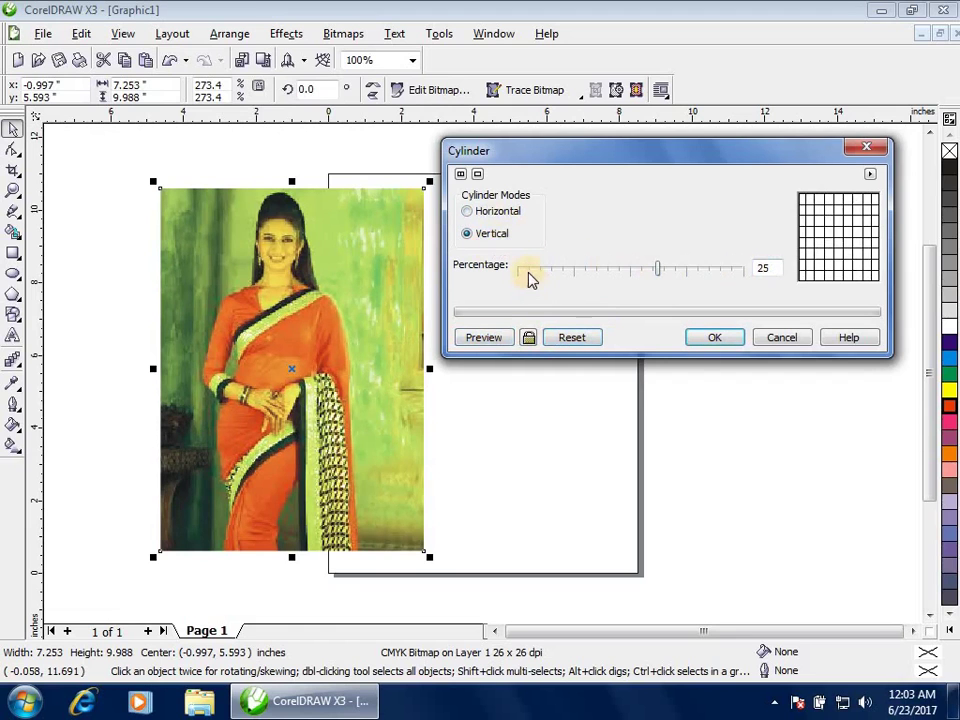
left_click(529, 274)
left_click(505, 342)
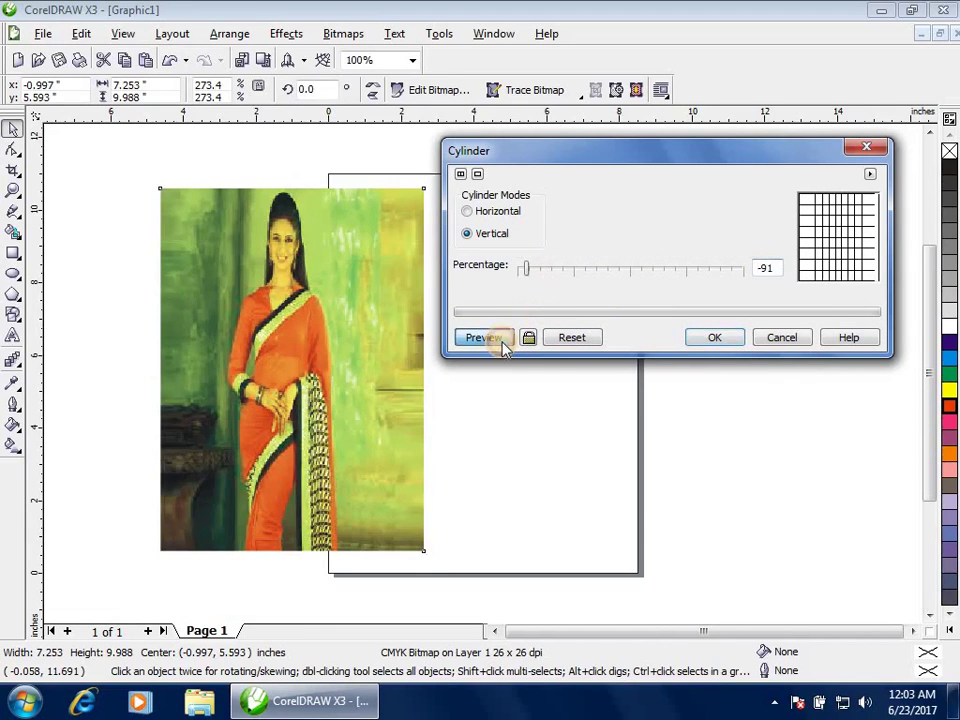
left_click(580, 340)
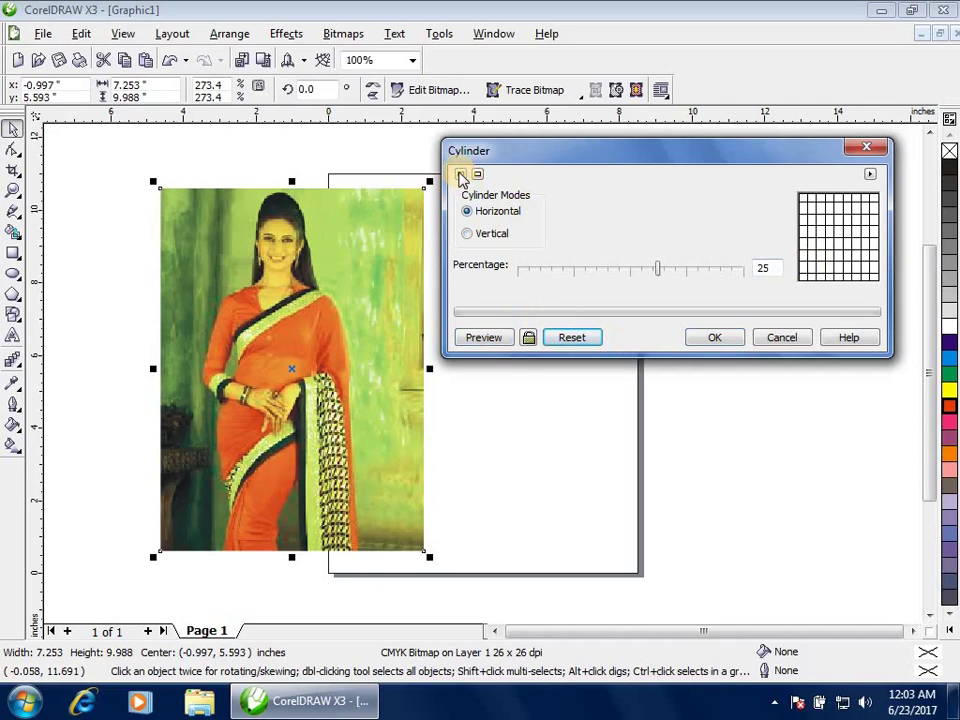
Step: Examine the photo in the Cylinder effect's before-and-after and single preview layouts, and close the effect without applying it
left_click(461, 176)
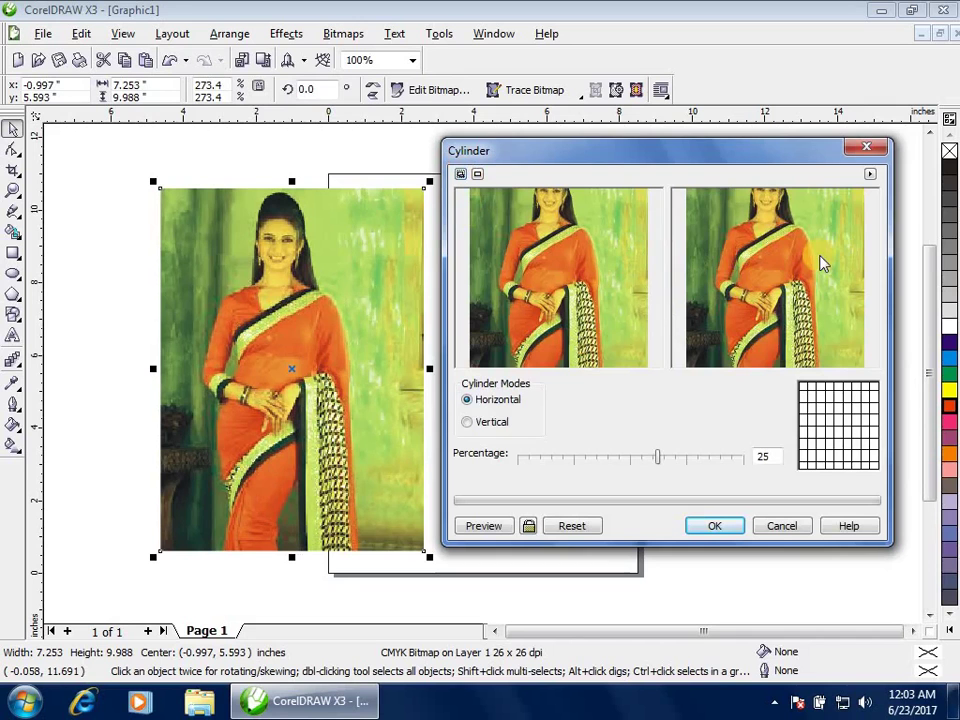
left_click_drag(630, 270, 583, 304)
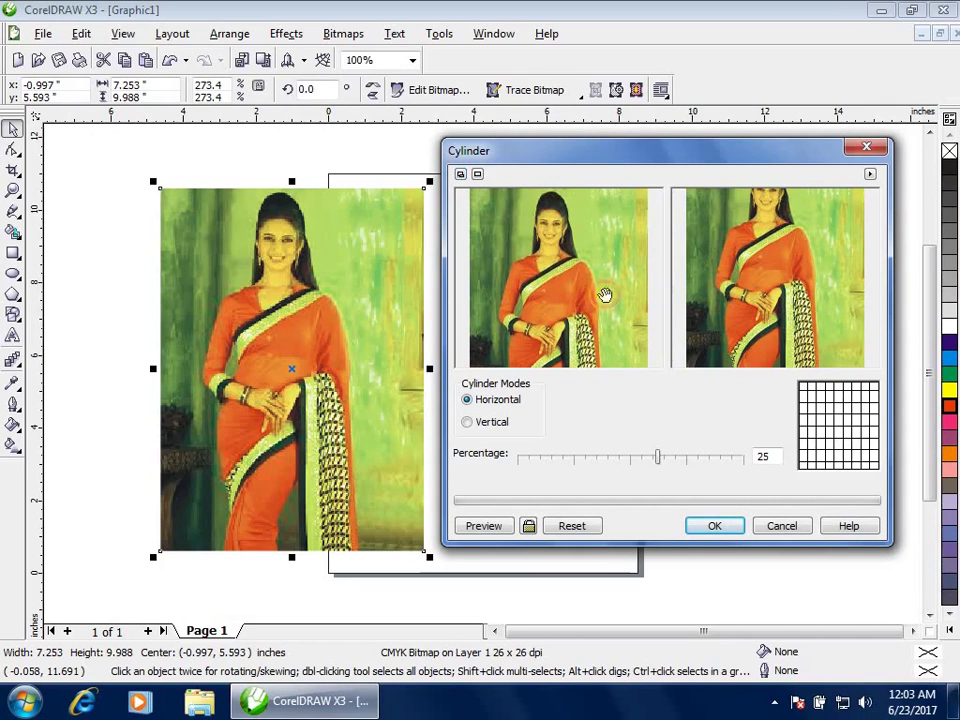
mouse_move(765, 250)
left_mouse_down()
mouse_move(774, 298)
mouse_move(782, 261)
left_mouse_up()
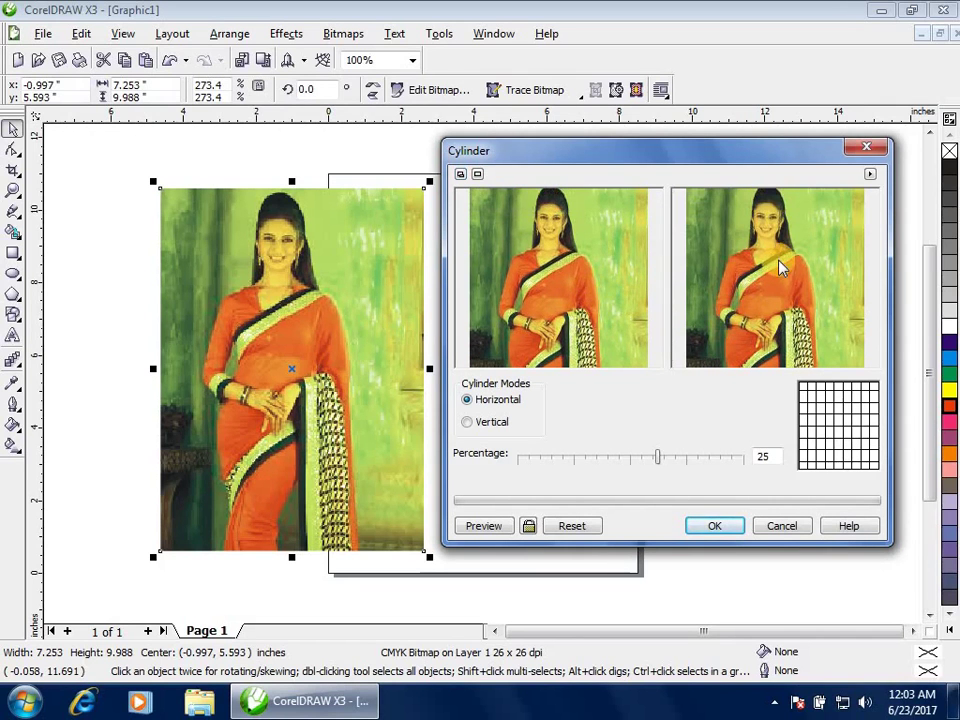
left_click(479, 175)
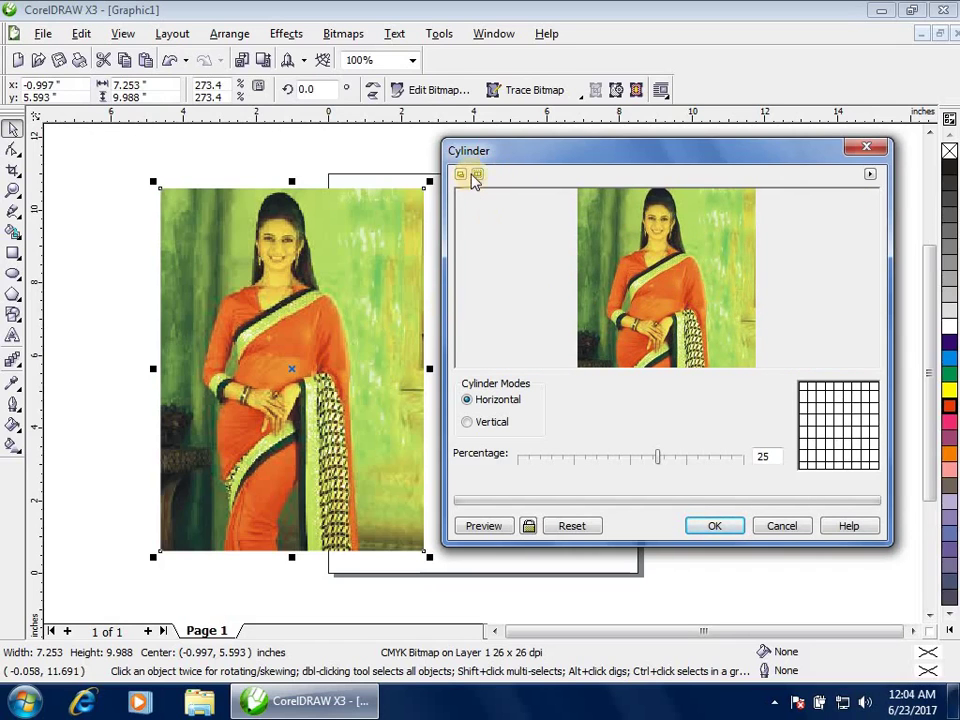
left_click(479, 175)
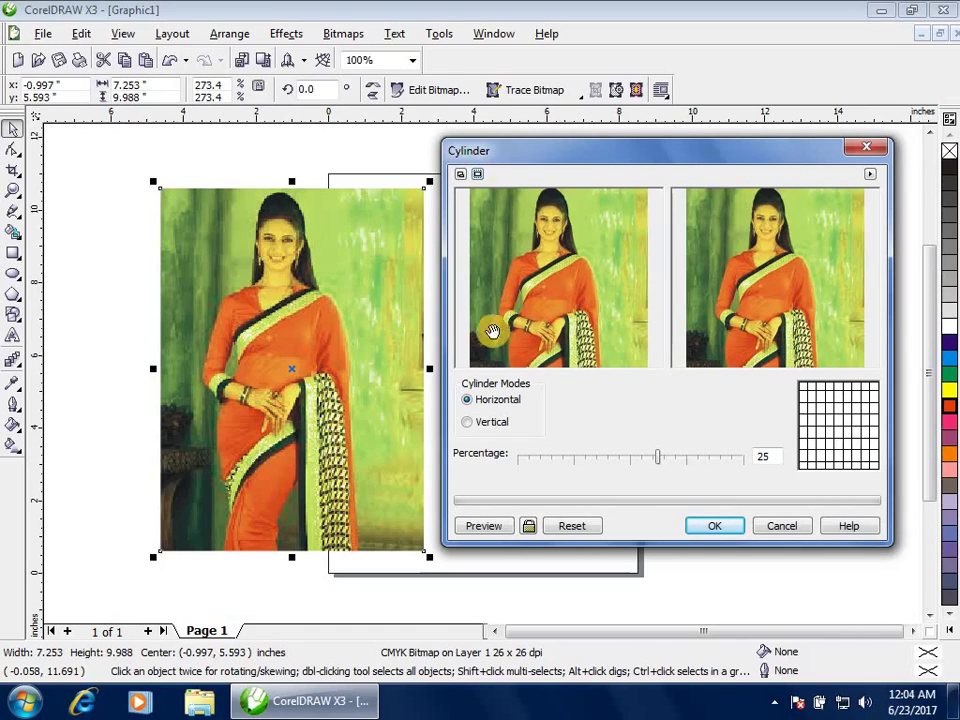
left_click(479, 176)
left_click(460, 175)
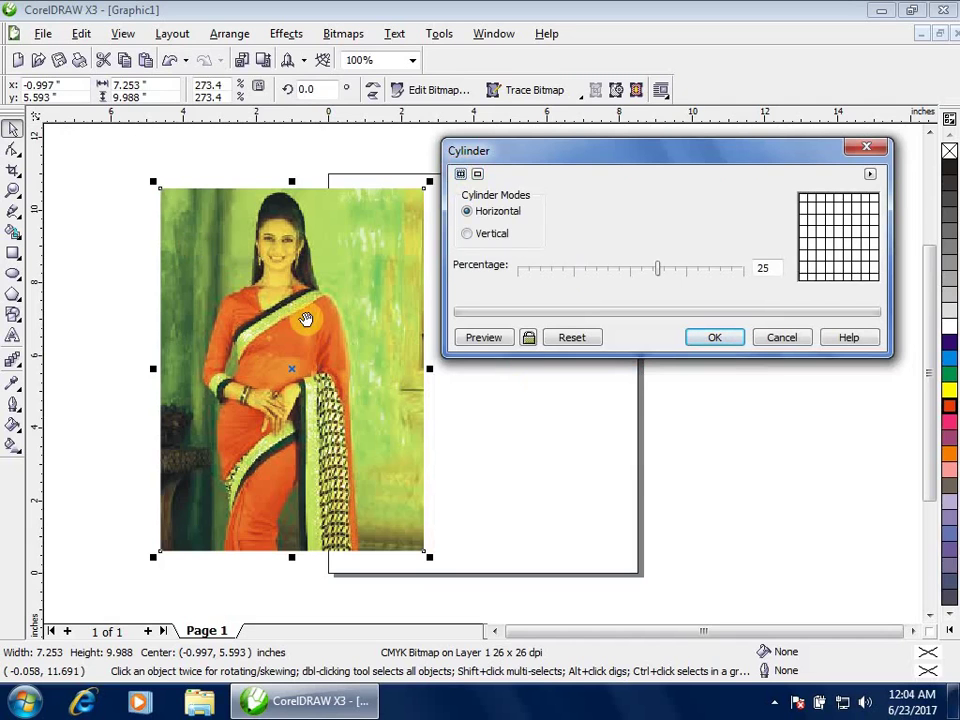
left_click(795, 340)
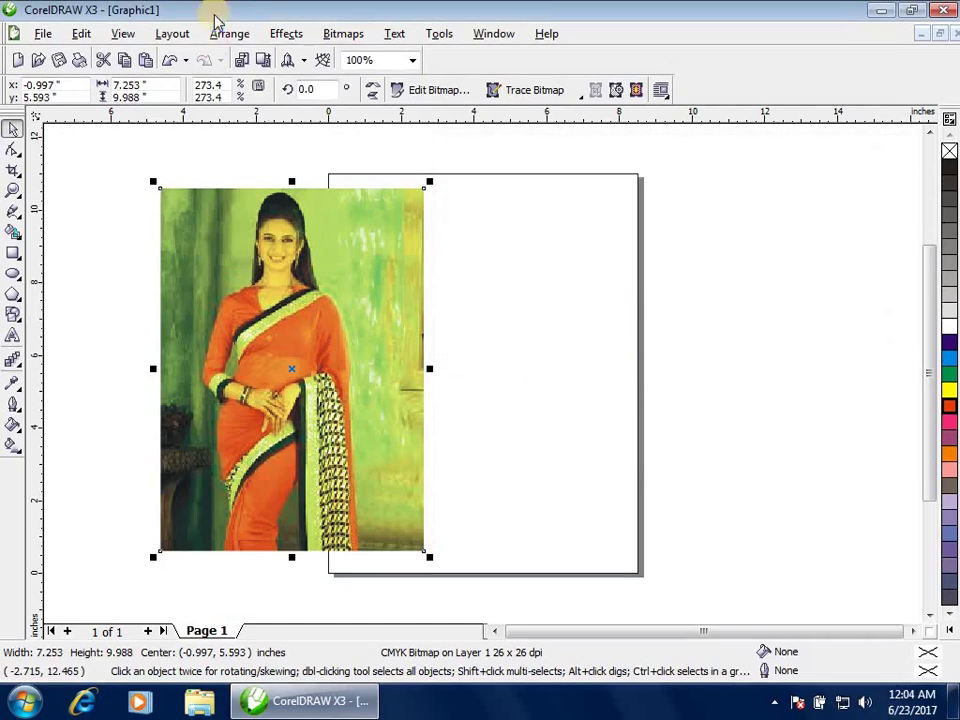
Step: Start the Emboss 3D effect on the photo and preview it with the default Gray emboss colour
left_click(340, 34)
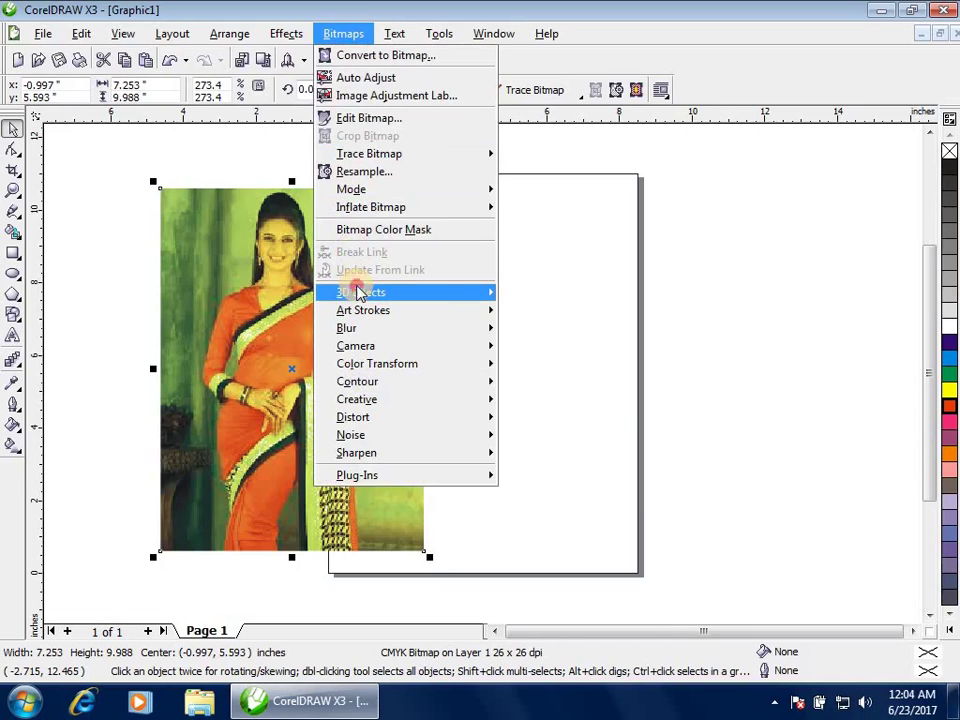
mouse_move(360, 292)
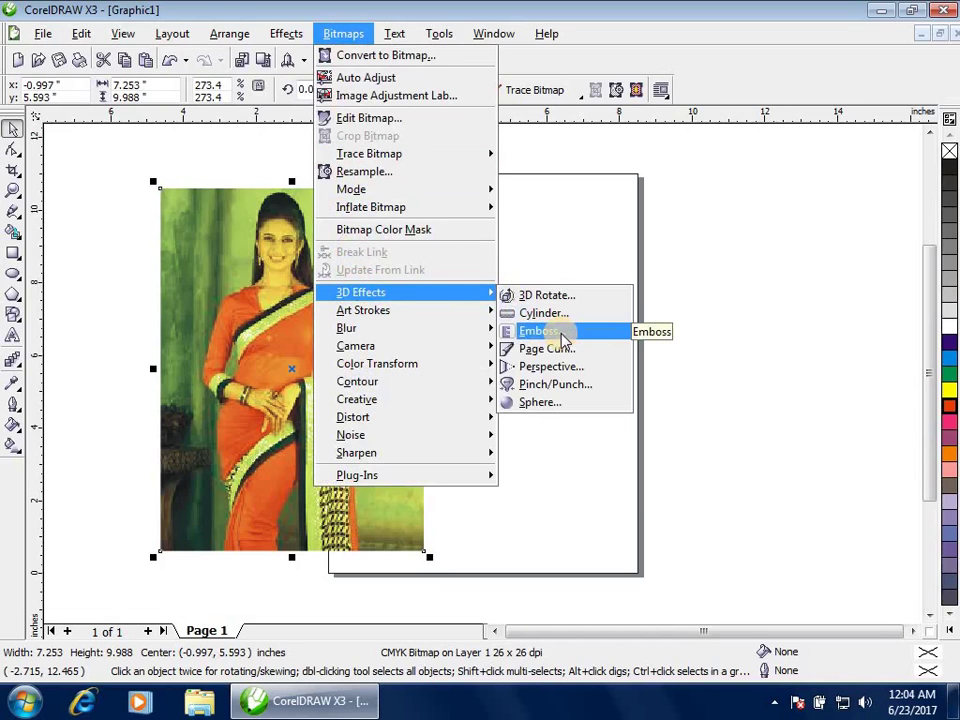
left_click(563, 340)
left_click_drag(454, 259, 722, 126)
left_click(550, 312)
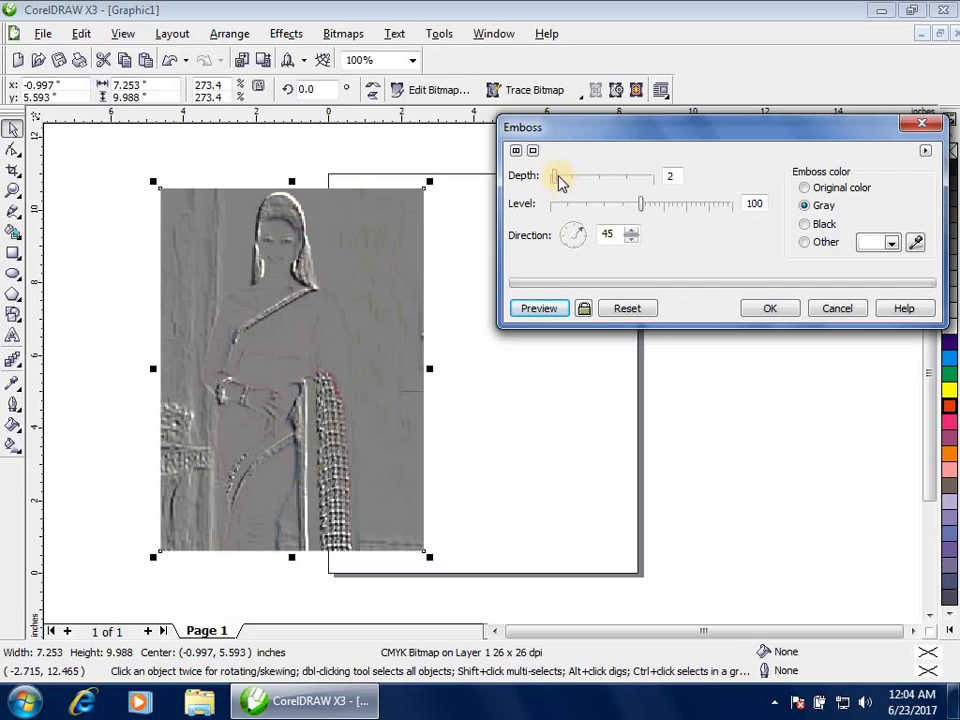
Step: Set the Emboss depth to 7 and level to 421, previewing each change on the photo
mouse_move(583, 180)
left_mouse_down()
mouse_move(632, 184)
mouse_move(585, 184)
left_mouse_up()
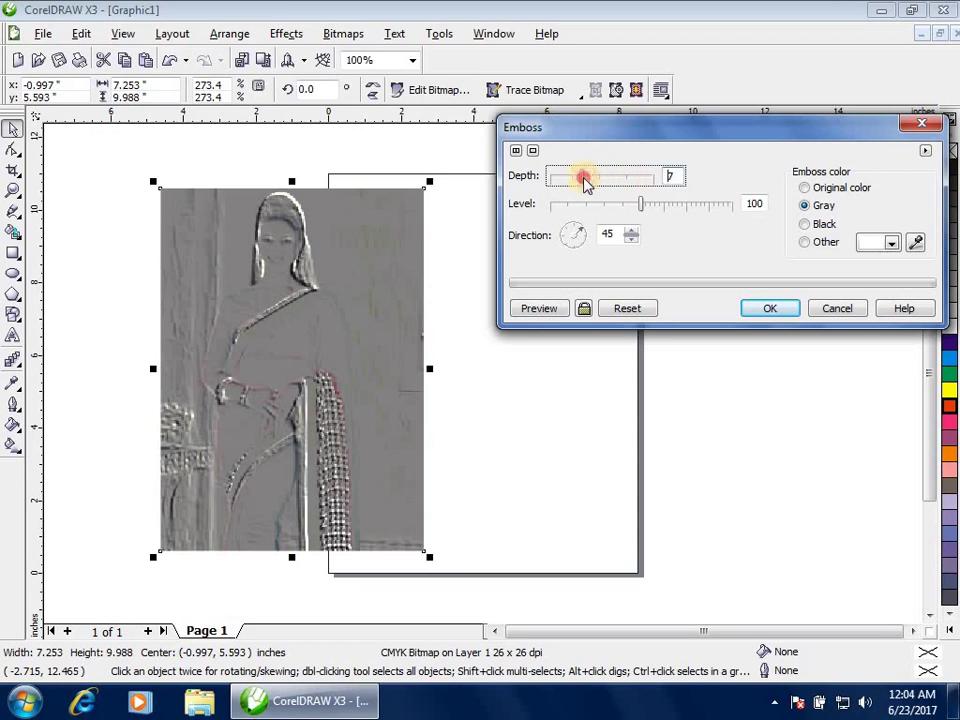
left_click(540, 309)
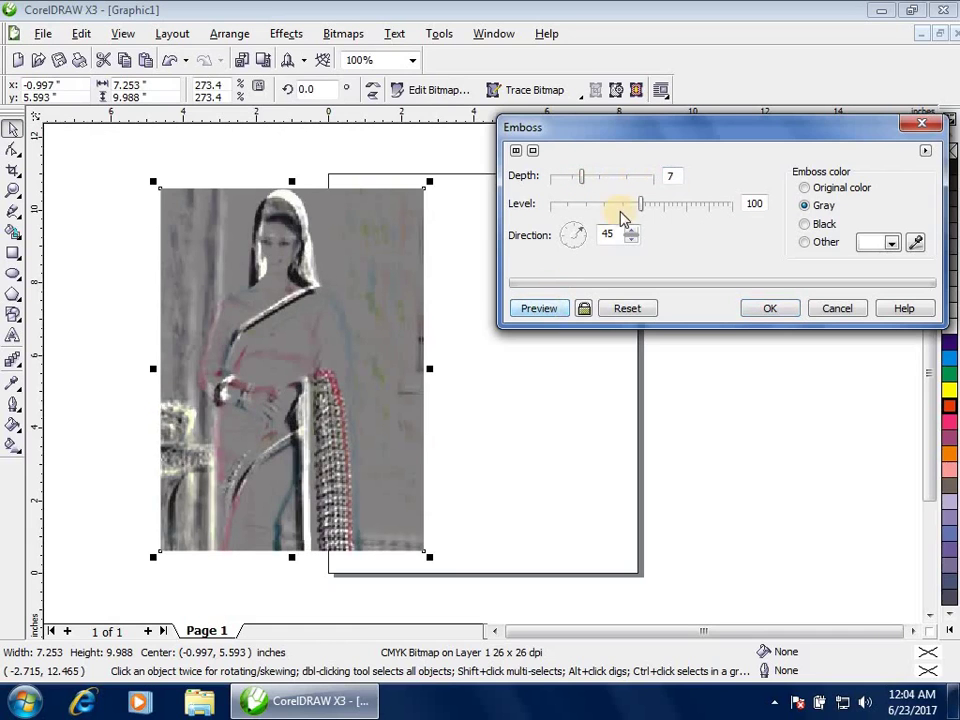
left_click_drag(643, 205, 718, 216)
left_click(532, 318)
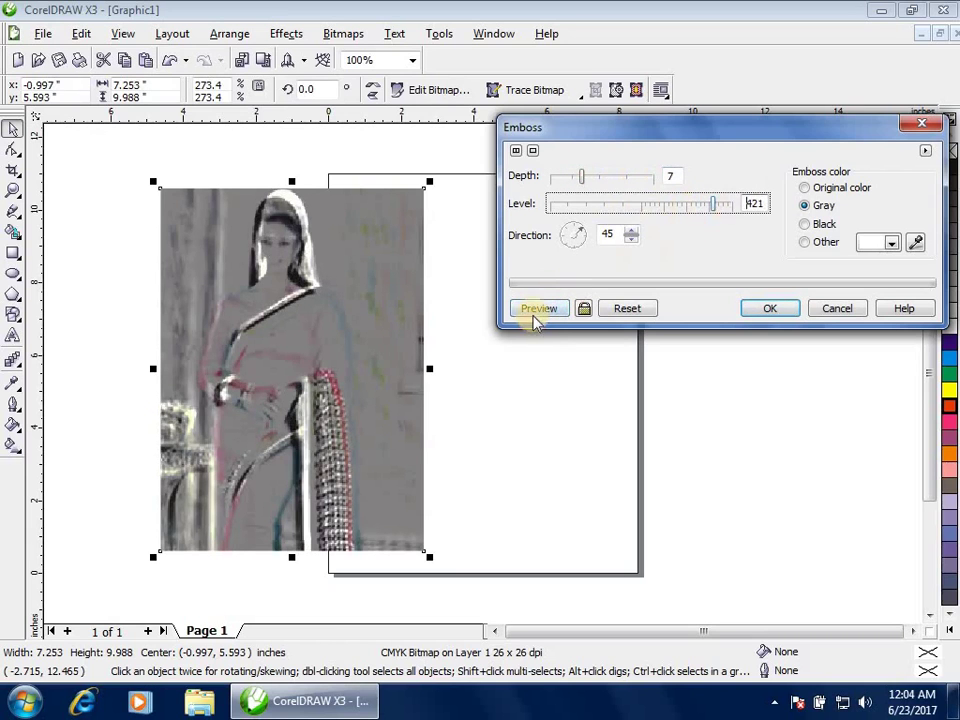
Step: Preview the Emboss effect on the photo at depth 3 and at direction 146, and reset the effect settings
left_click_drag(585, 178, 566, 187)
left_click(540, 310)
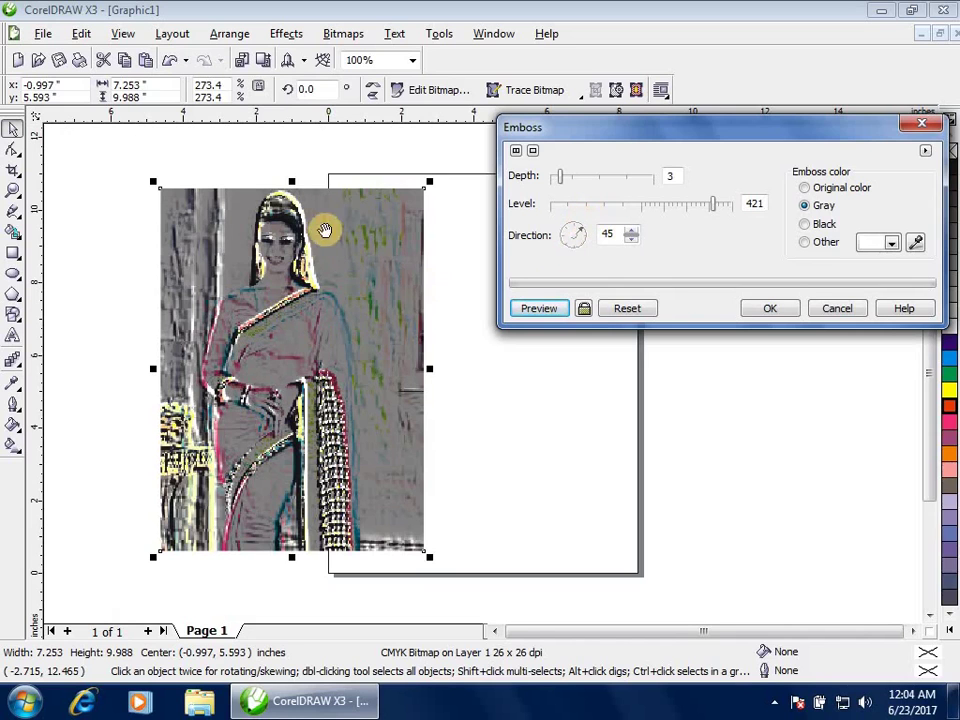
left_click(568, 235)
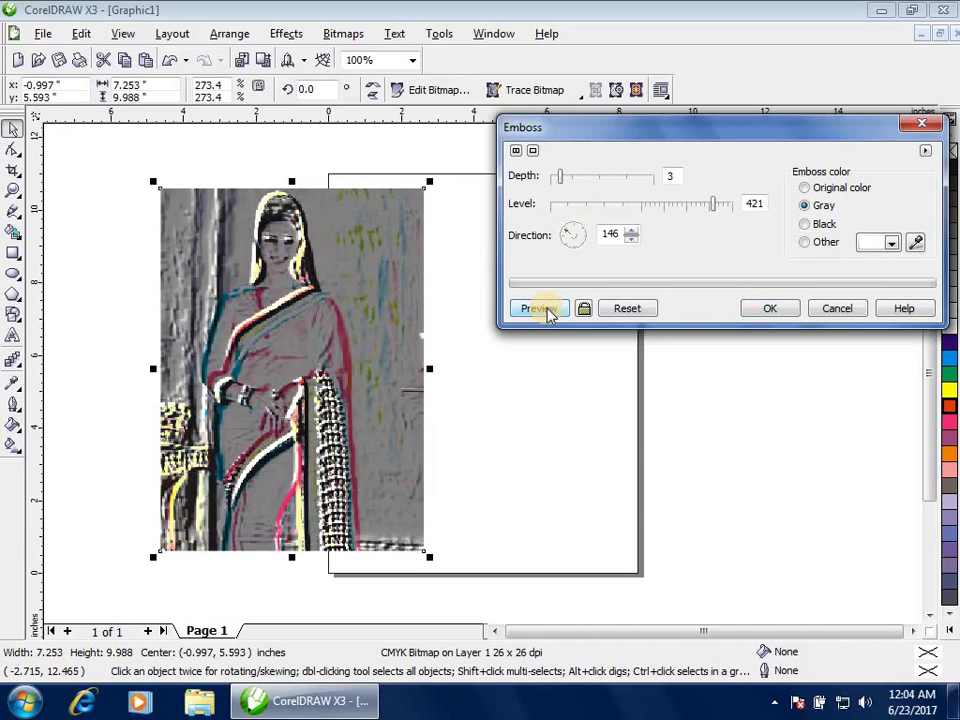
left_click(640, 308)
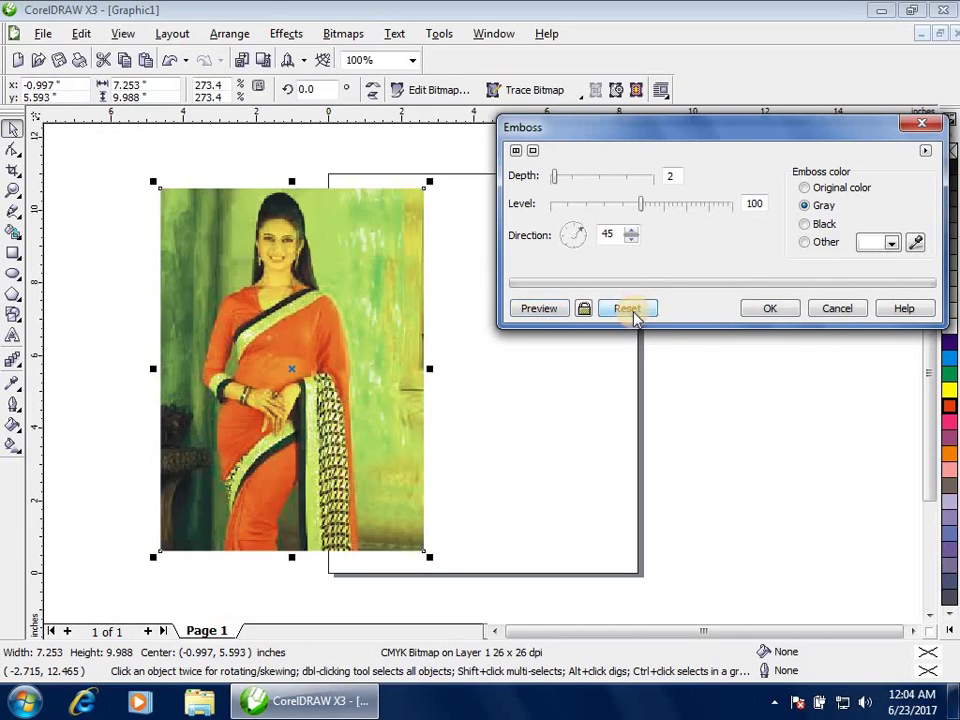
Step: Preview the Emboss effect with the Gray and Black emboss colours, reset the settings, and close the effect without applying it
left_click(548, 310)
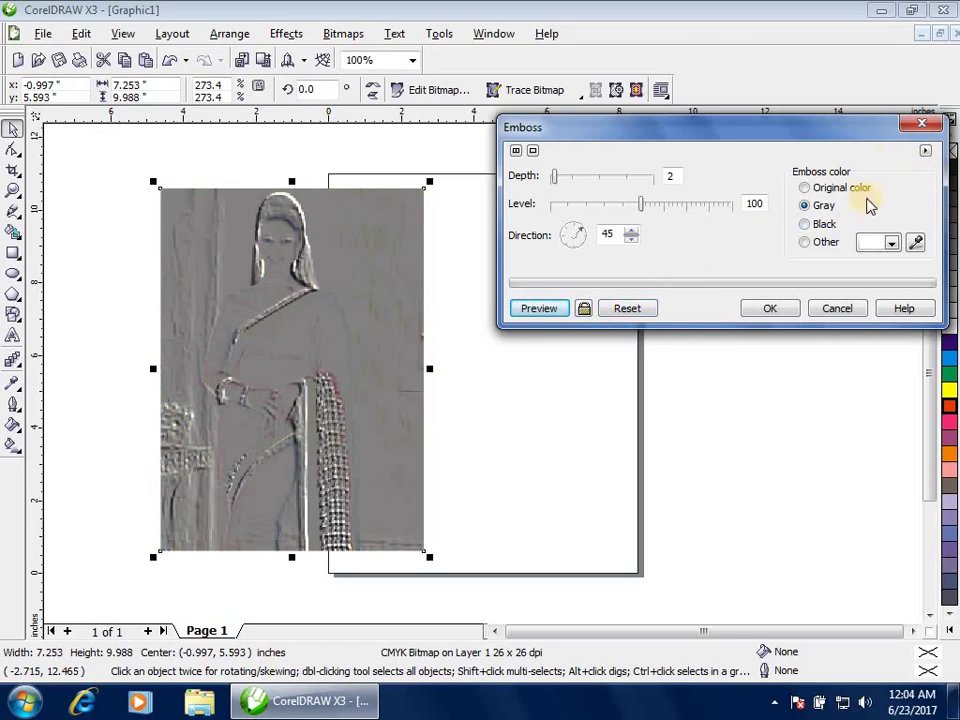
left_click(822, 224)
left_click(555, 310)
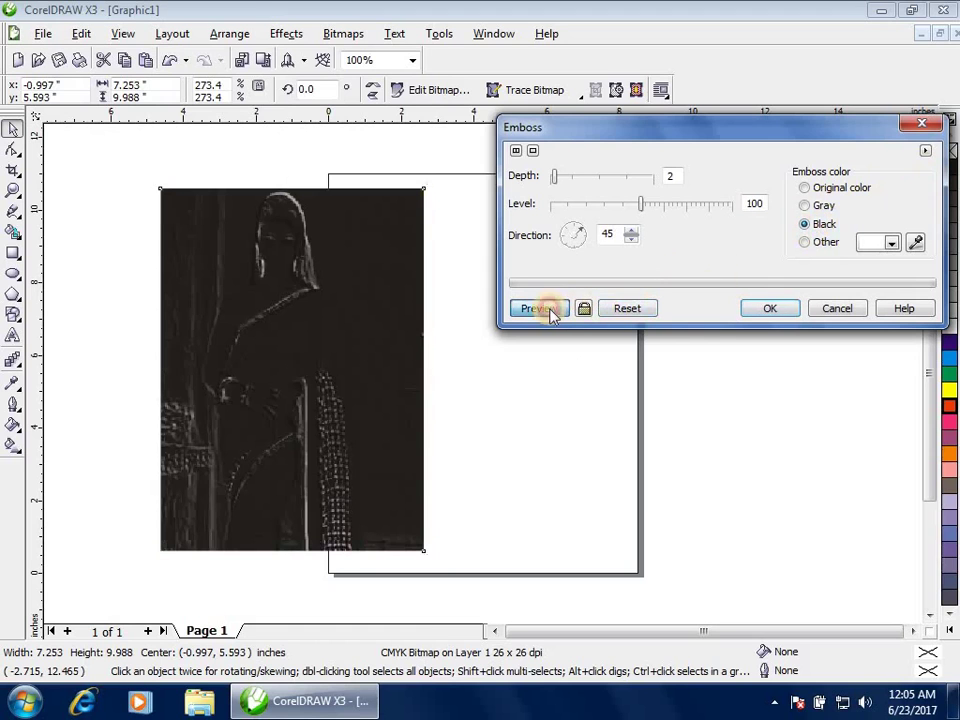
left_click(652, 310)
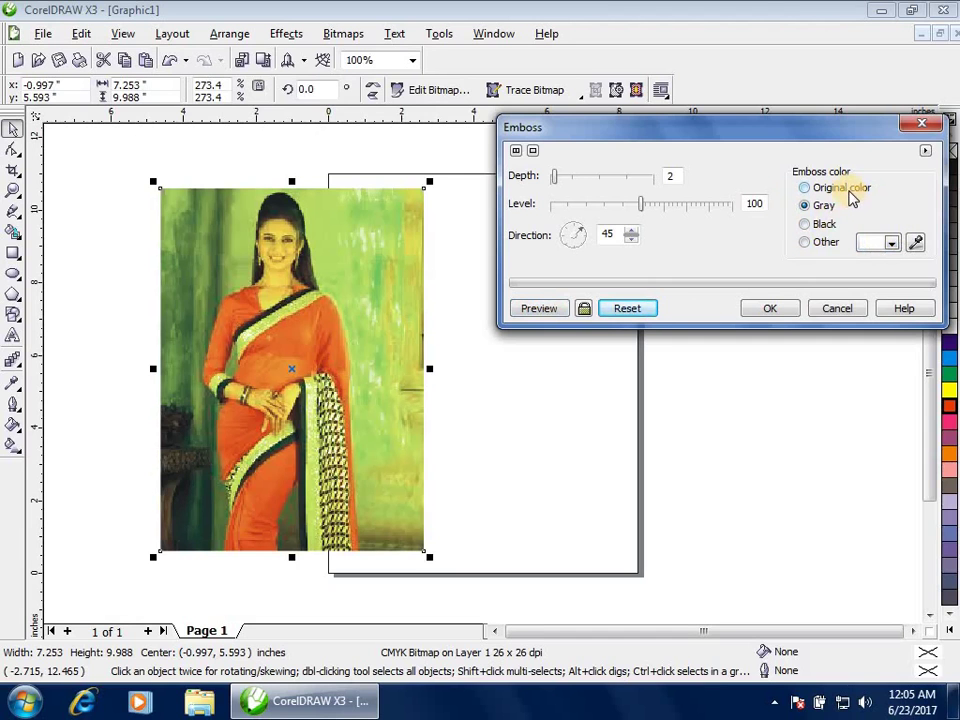
left_click(836, 310)
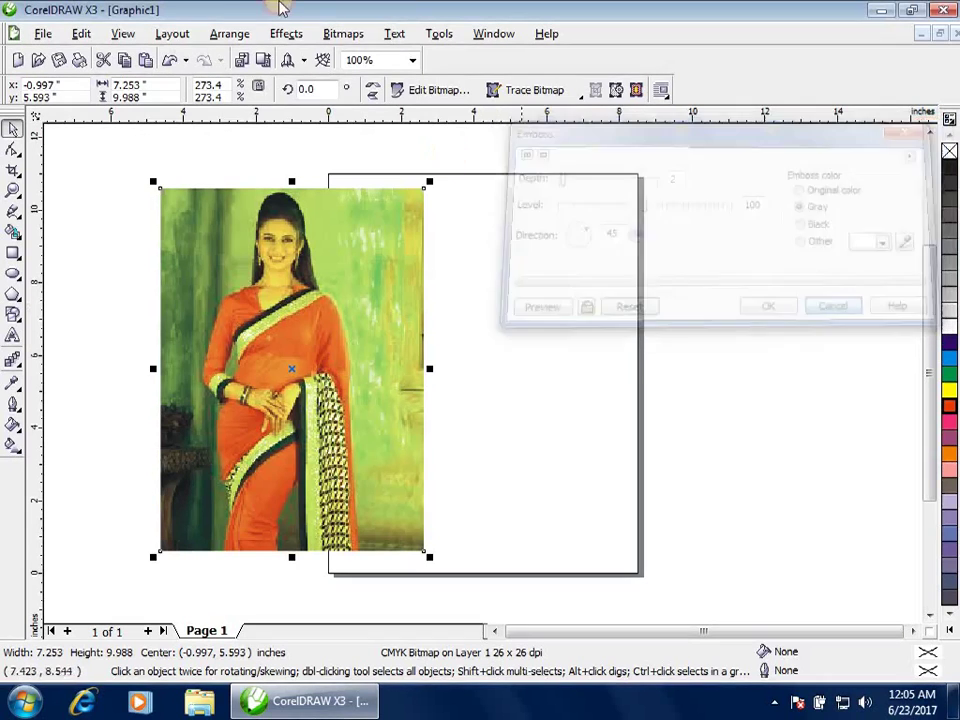
Step: Start the Page Curl 3D effect on the photo and preview a vertical curl on its upper-left corner
left_click(330, 33)
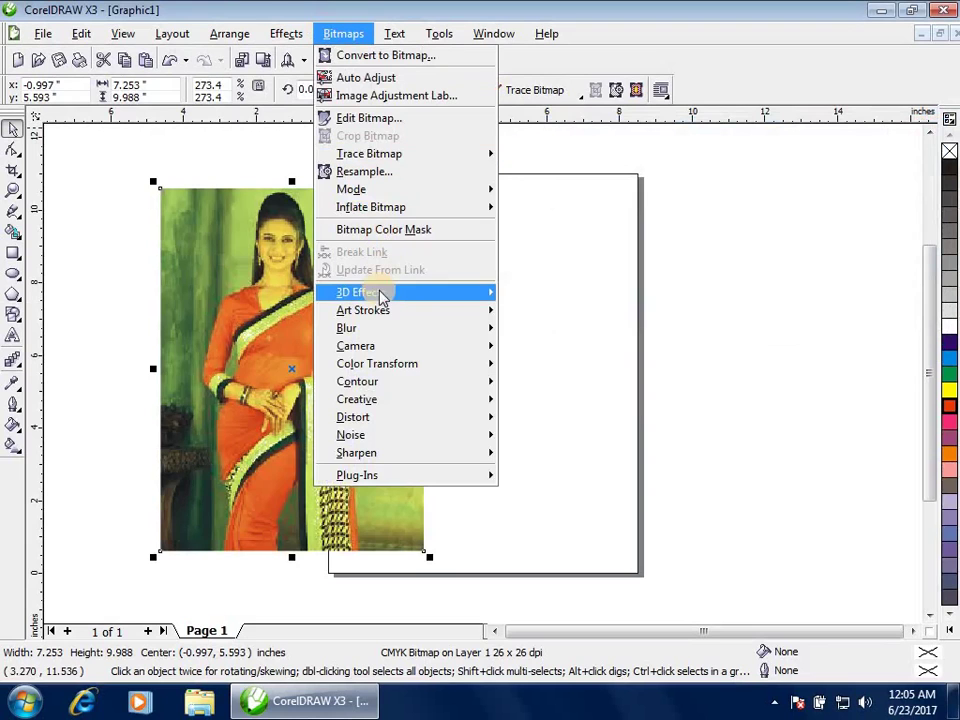
mouse_move(330, 292)
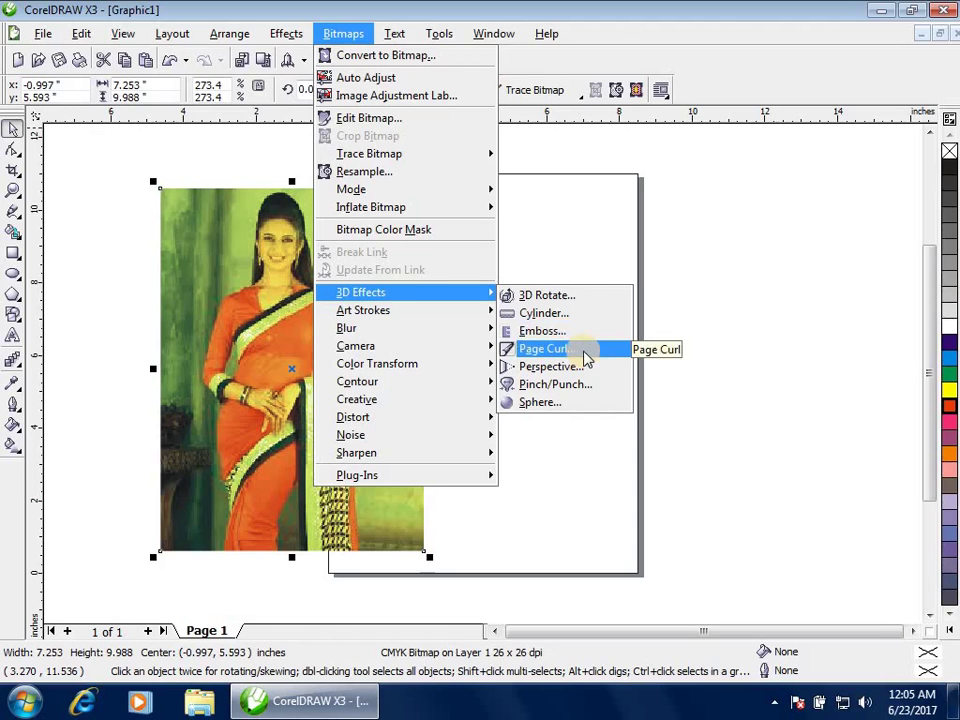
left_click(587, 358)
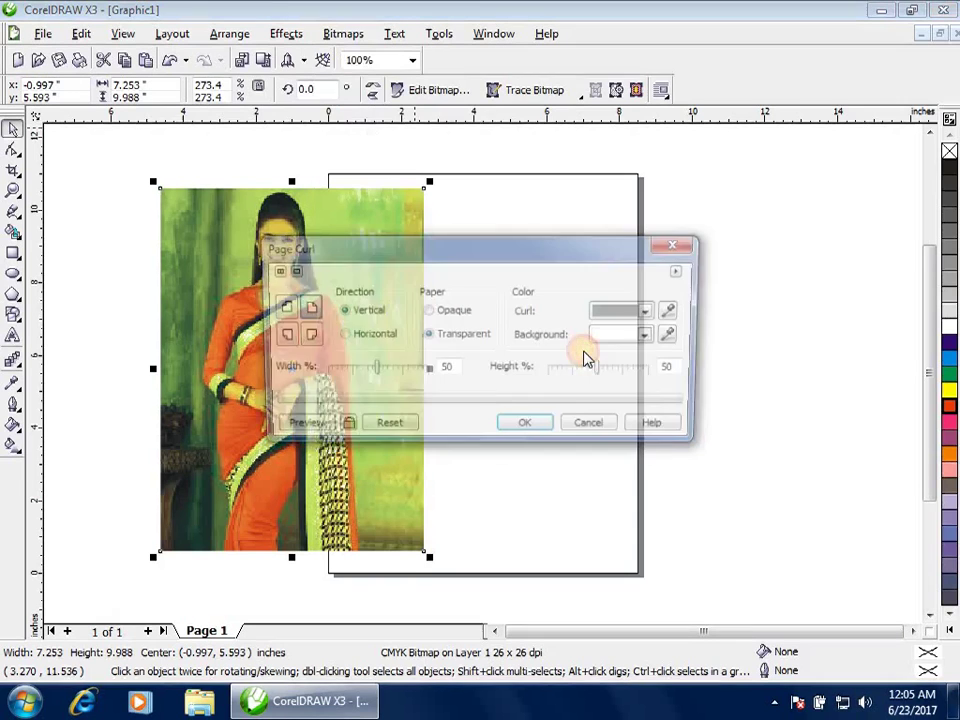
left_click_drag(484, 245, 697, 163)
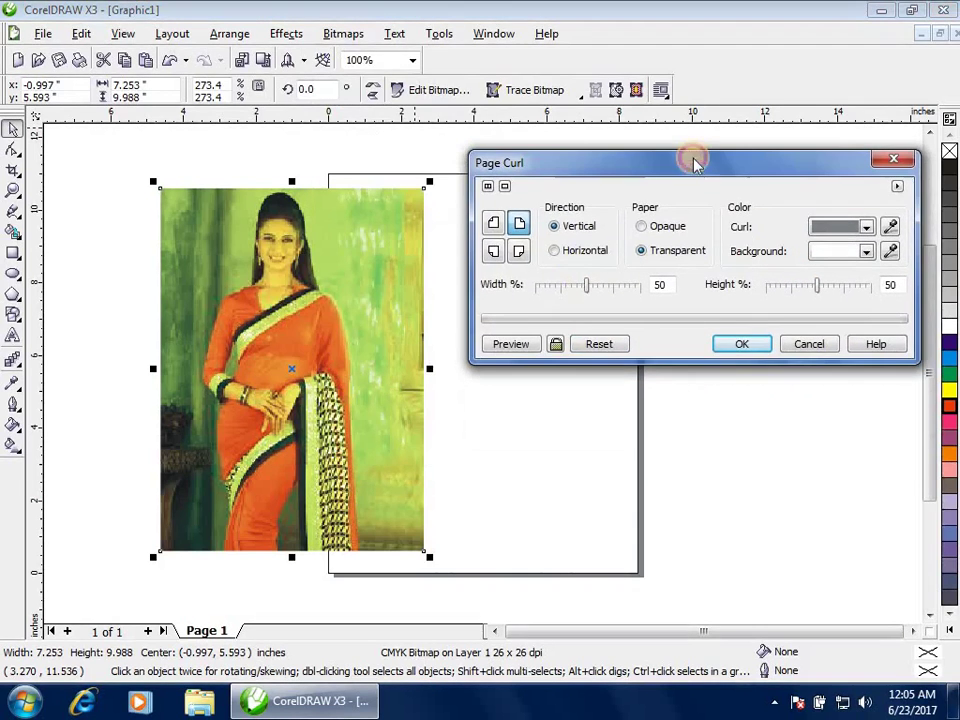
left_click(491, 224)
left_click(512, 347)
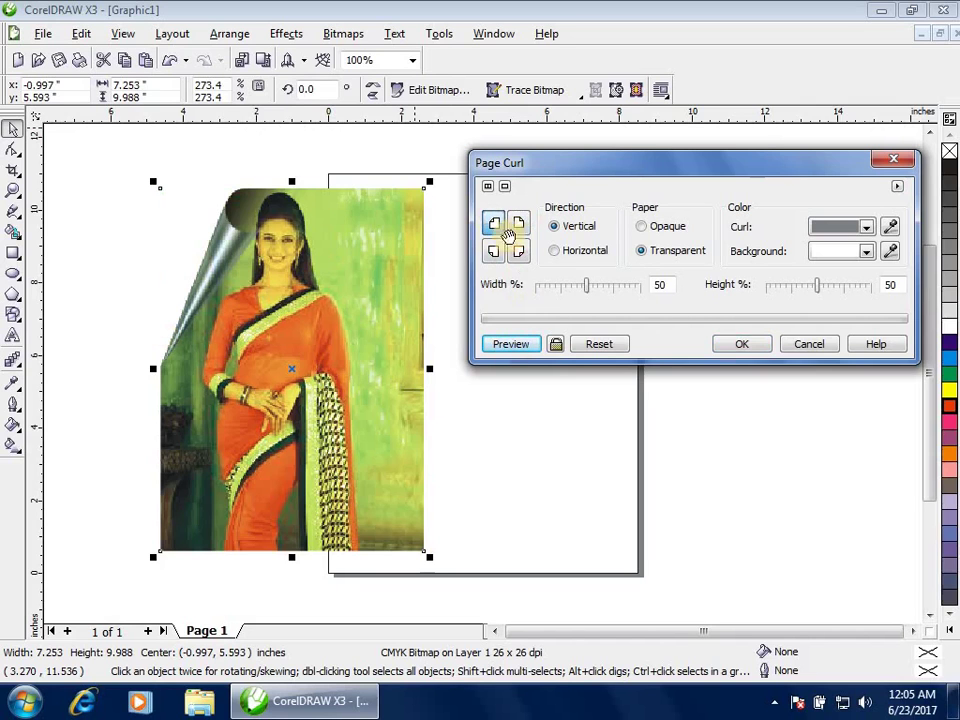
Step: Keep the curl on the photo's upper-left corner and preview it in the Vertical and Horizontal directions
left_click(494, 250)
left_click(495, 224)
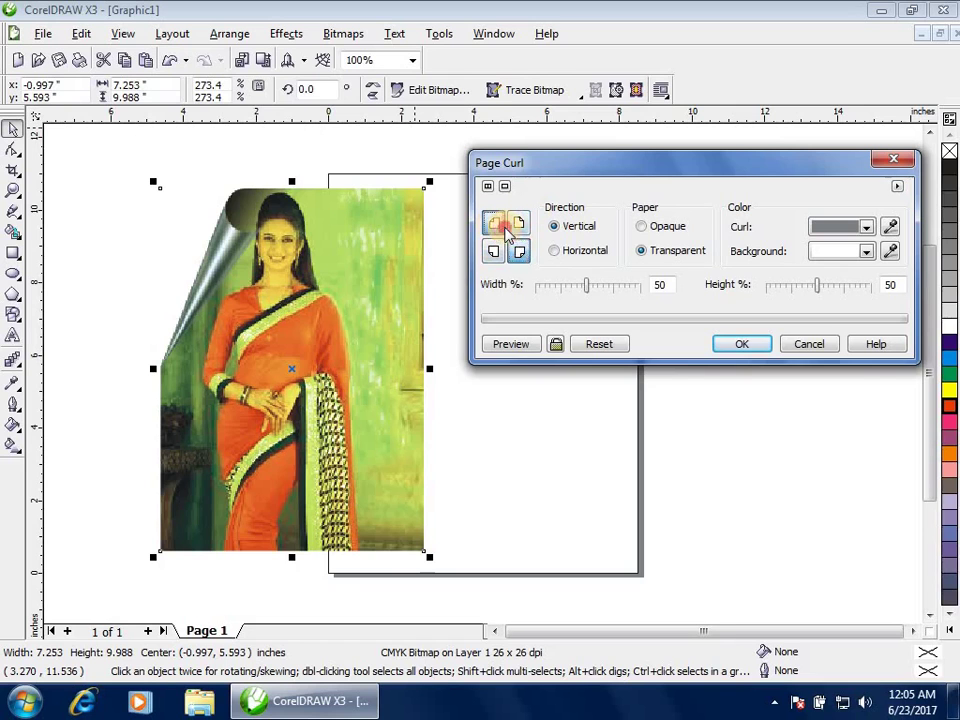
left_click(528, 344)
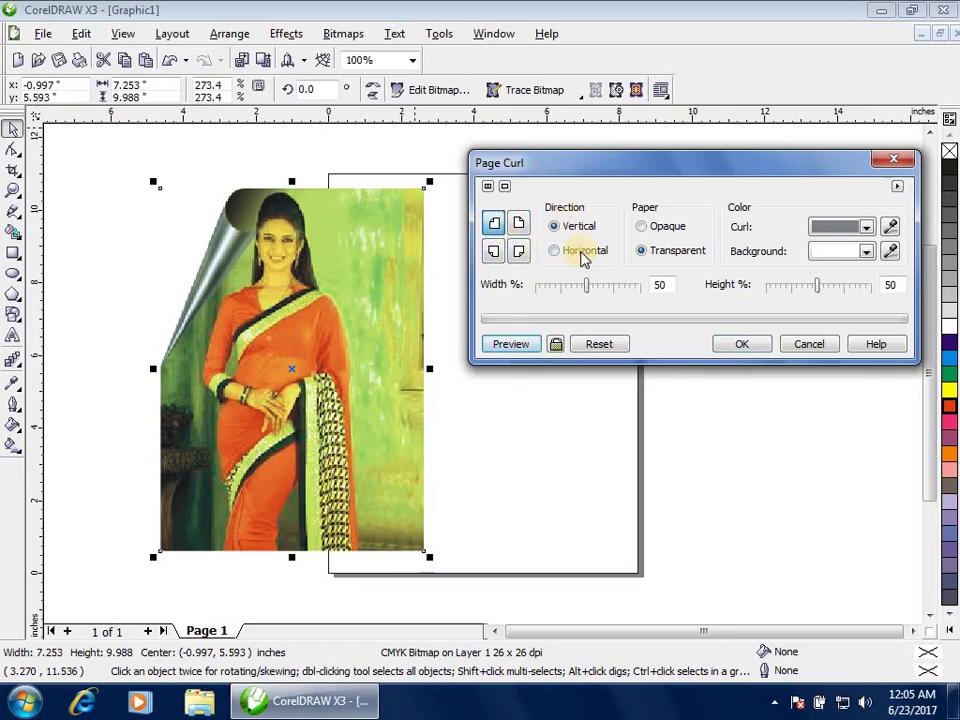
left_click(493, 346)
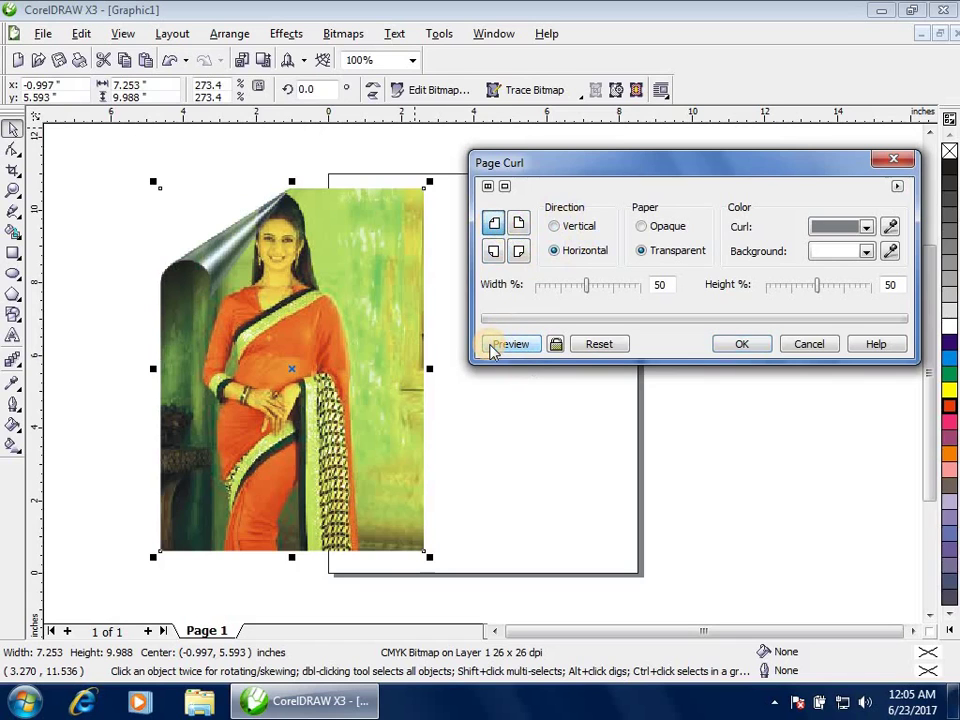
Step: Set the page curl width to 76 percent and height to 74 percent, and preview it on the photo
left_click(615, 287)
left_click(847, 289)
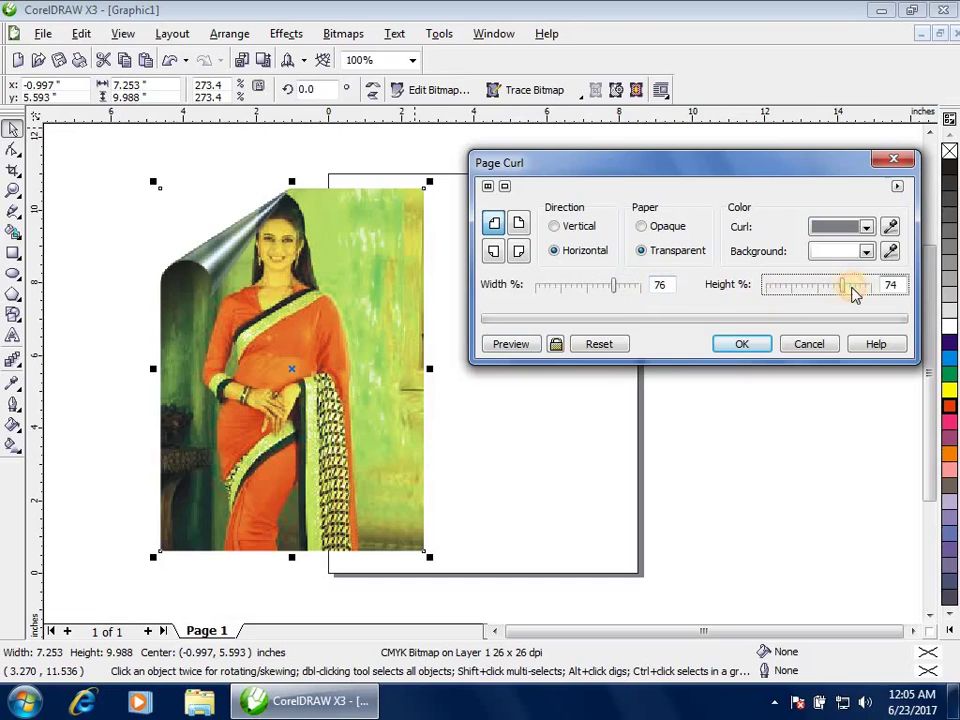
left_click(508, 344)
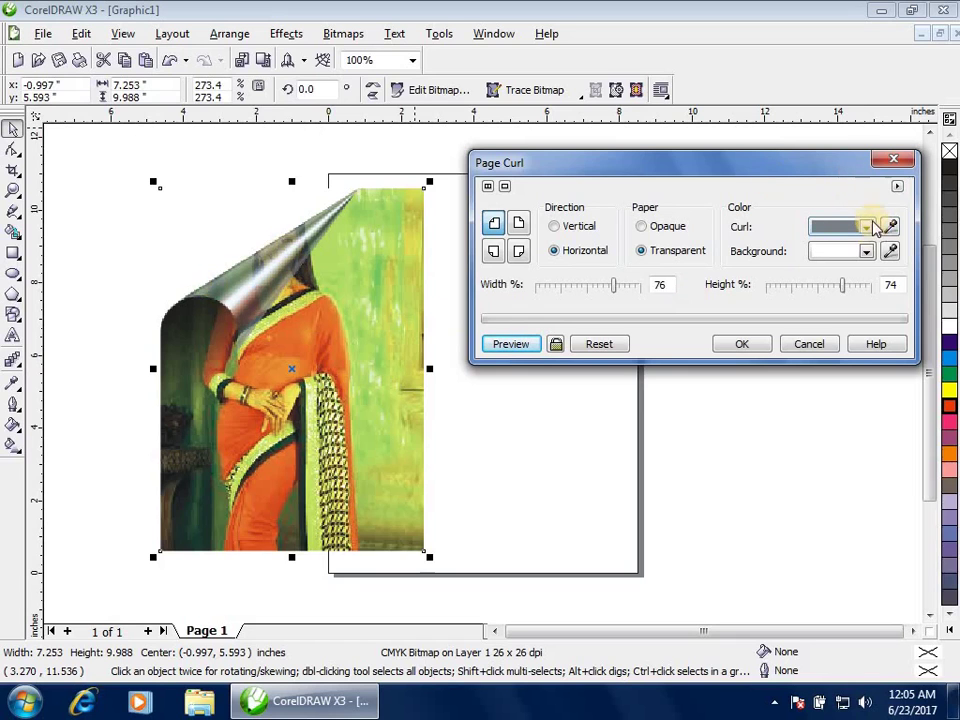
Step: Preview the page curl with Opaque and Transparent paper, and close the effect without applying it
left_click(646, 227)
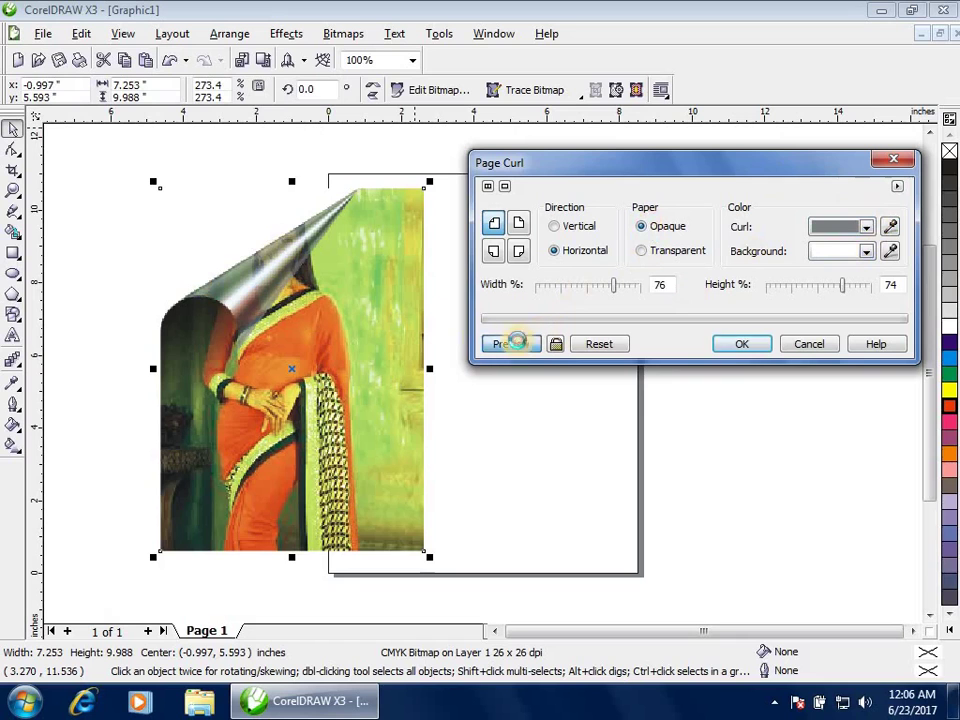
left_click(514, 344)
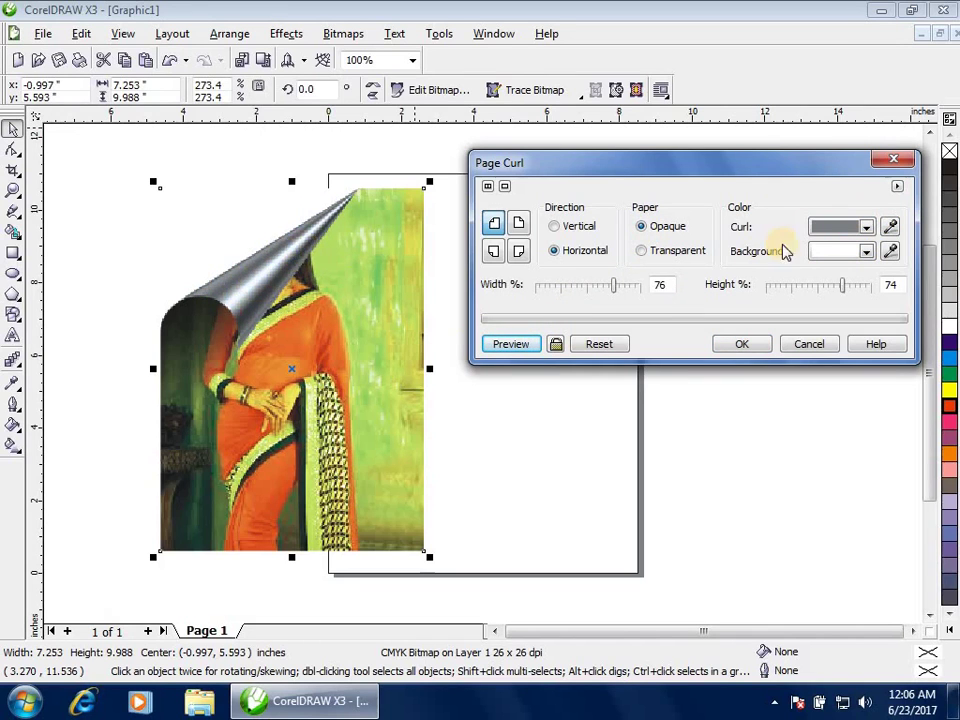
left_click(690, 251)
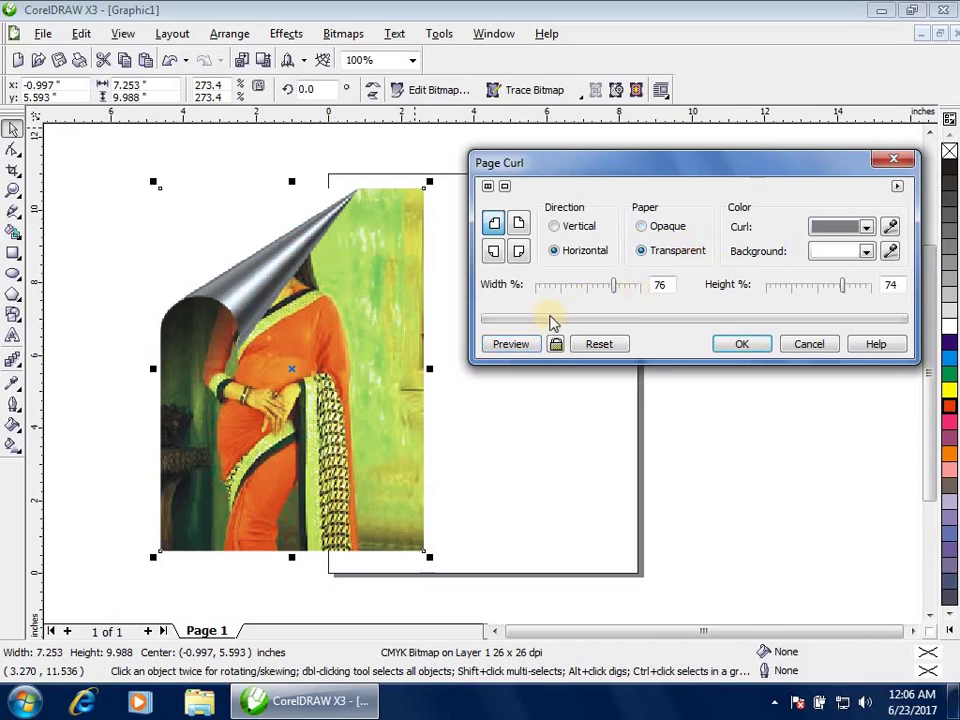
left_click(510, 345)
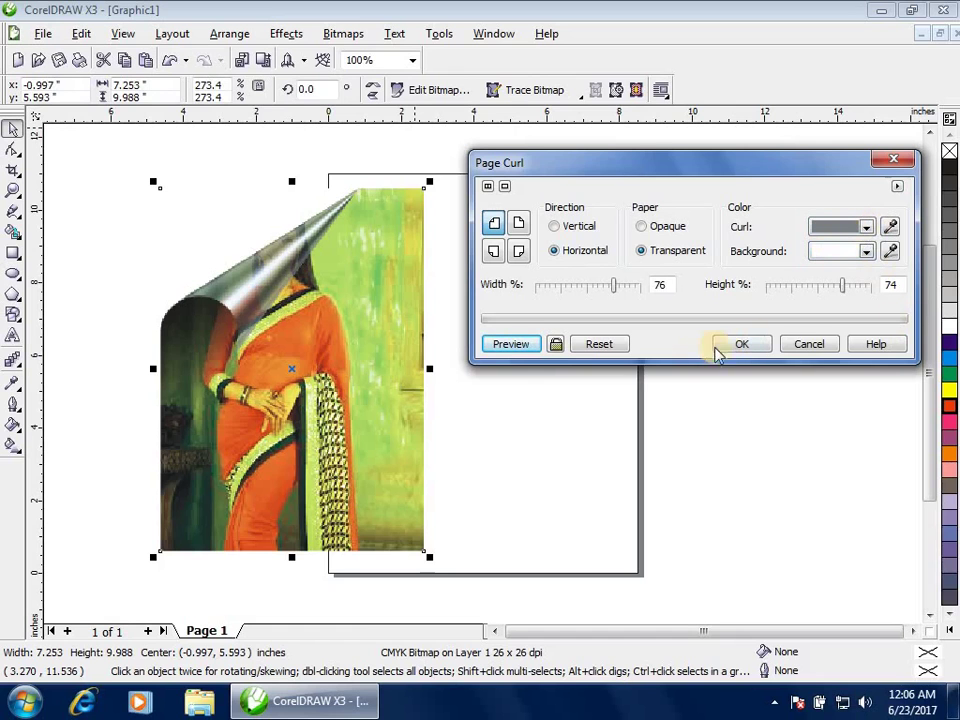
left_click(792, 343)
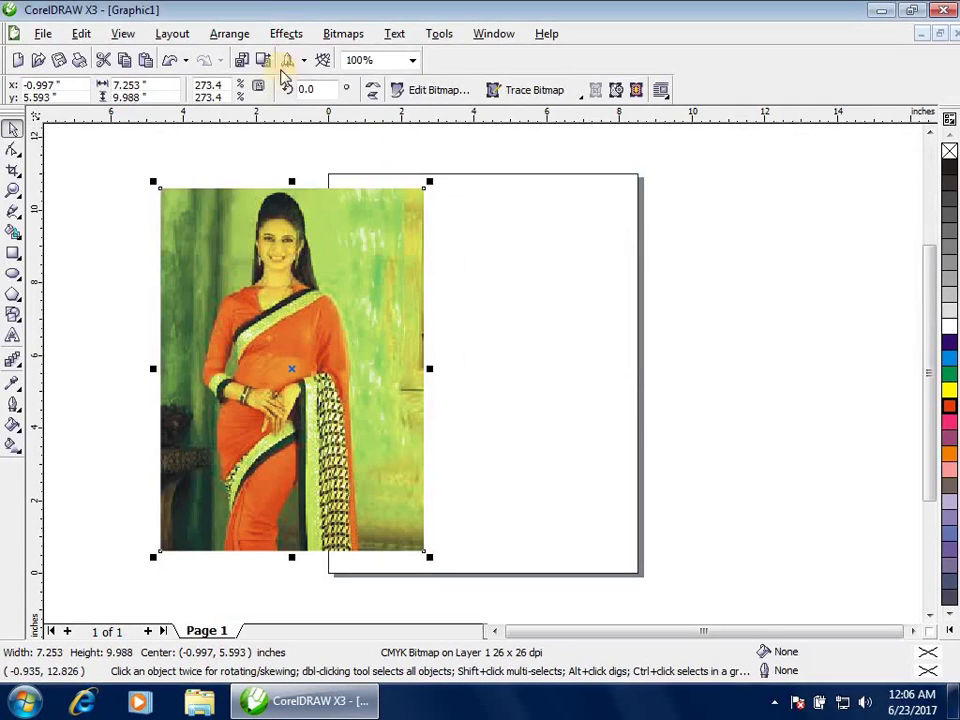
Step: Start the Perspective 3D effect, preview the photo with its top edge narrowed, and reset the settings
left_click(343, 34)
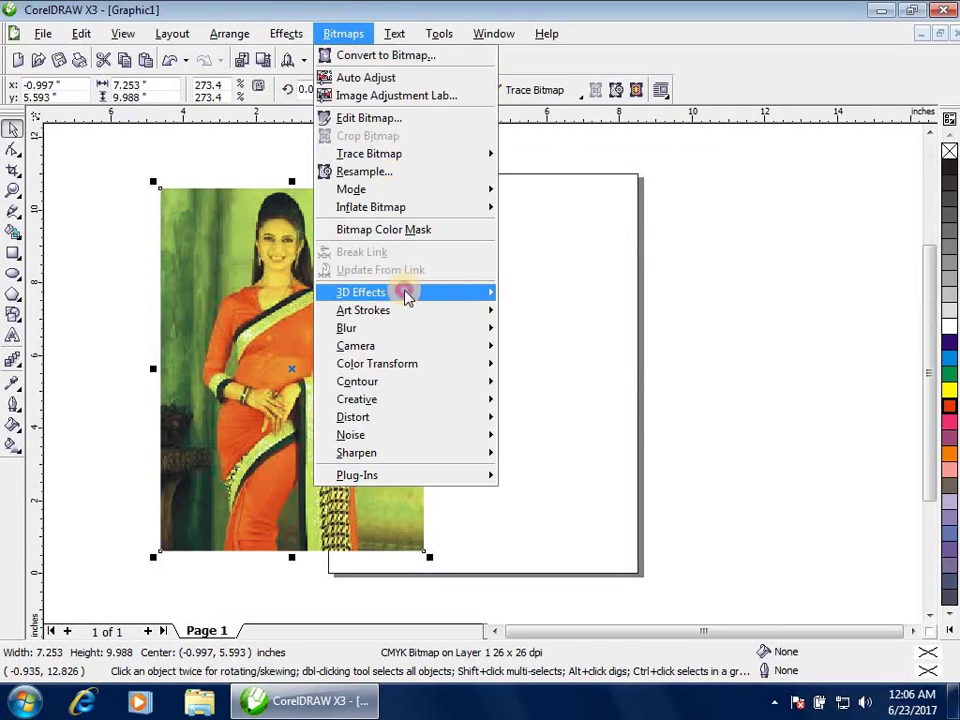
mouse_move(407, 293)
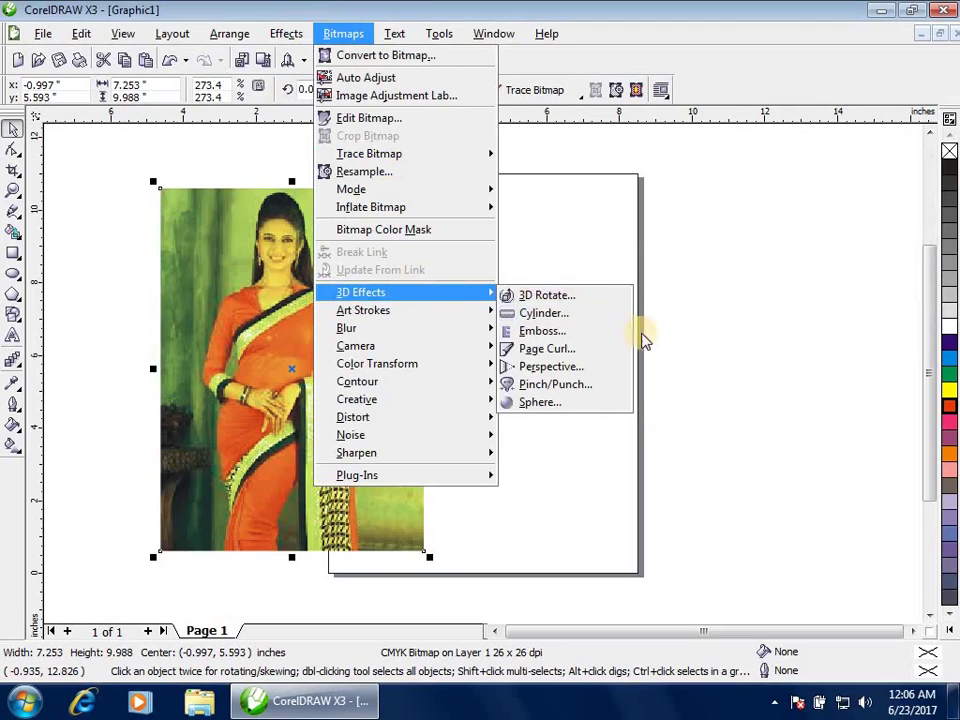
left_click(585, 369)
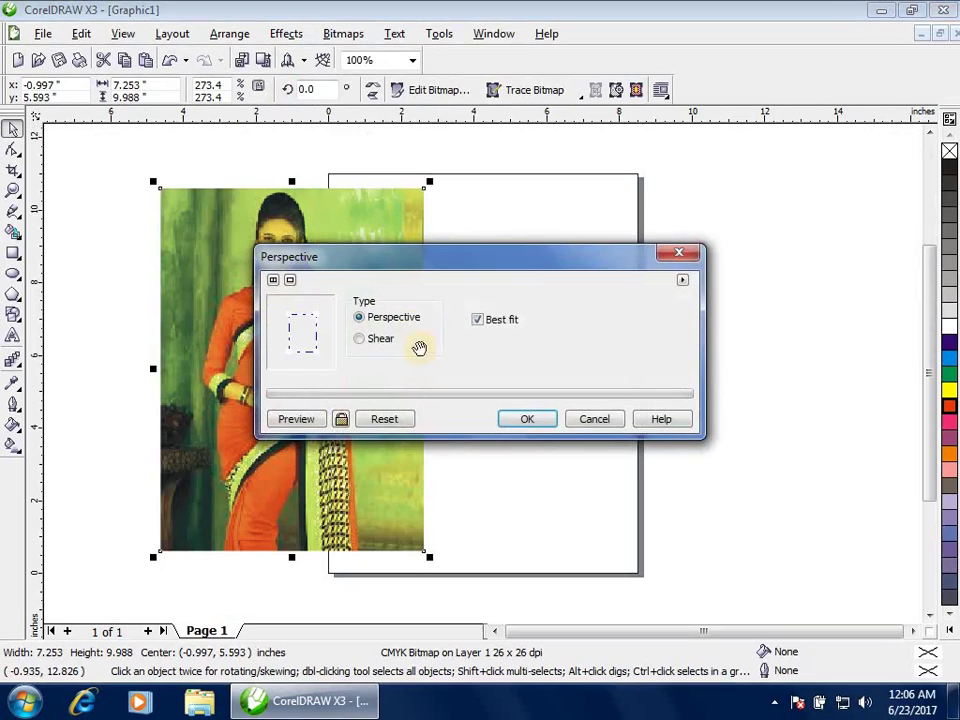
left_click_drag(310, 350, 299, 317)
left_click(300, 422)
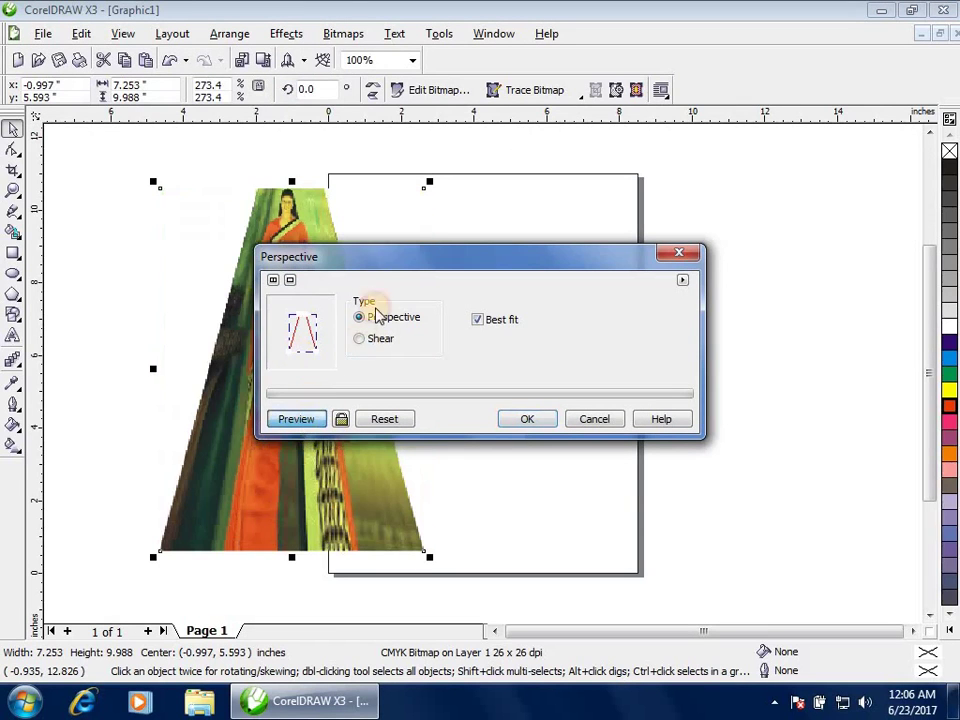
left_click_drag(381, 264, 651, 225)
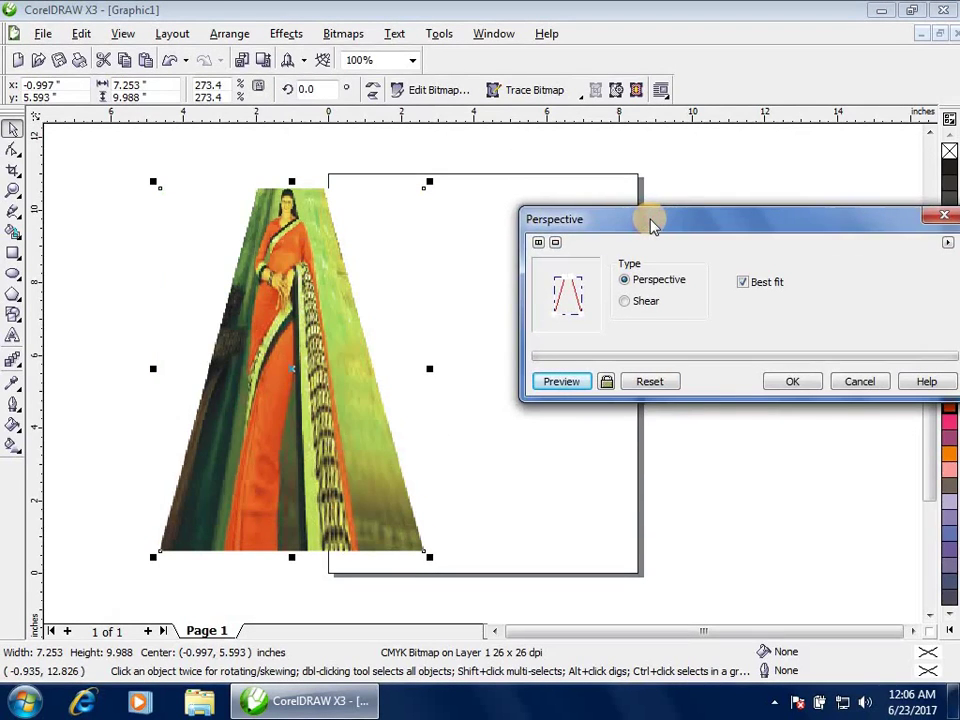
left_click(640, 380)
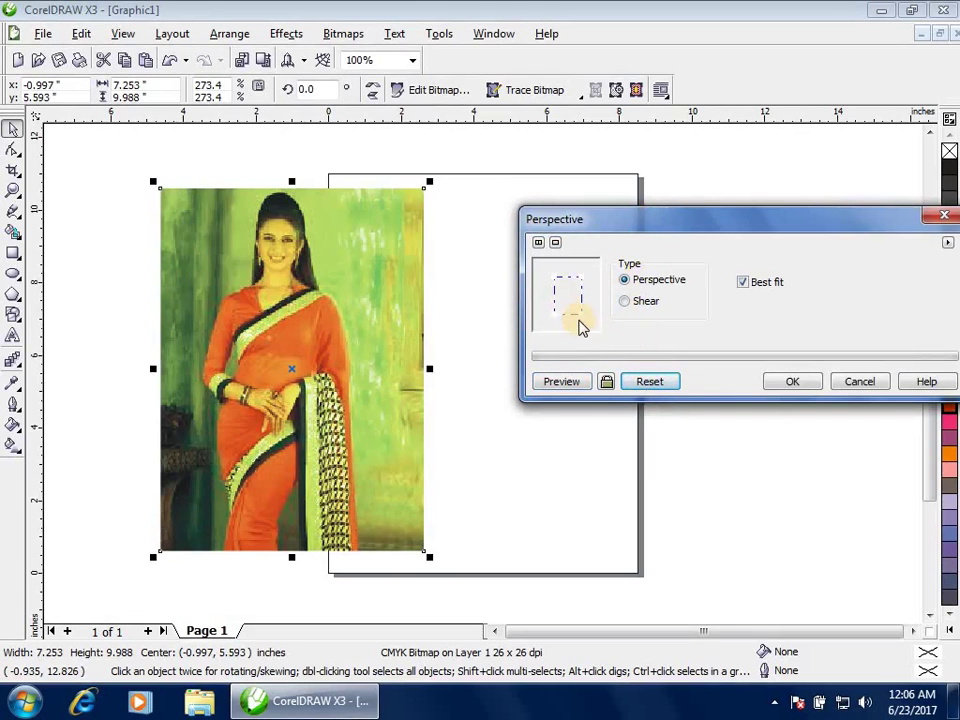
Step: Preview the Perspective effect with the photo's right edge shortened, and reset the settings
mouse_move(578, 314)
left_mouse_down()
mouse_move(598, 315)
mouse_move(587, 302)
left_mouse_up()
left_click(562, 383)
left_click(652, 381)
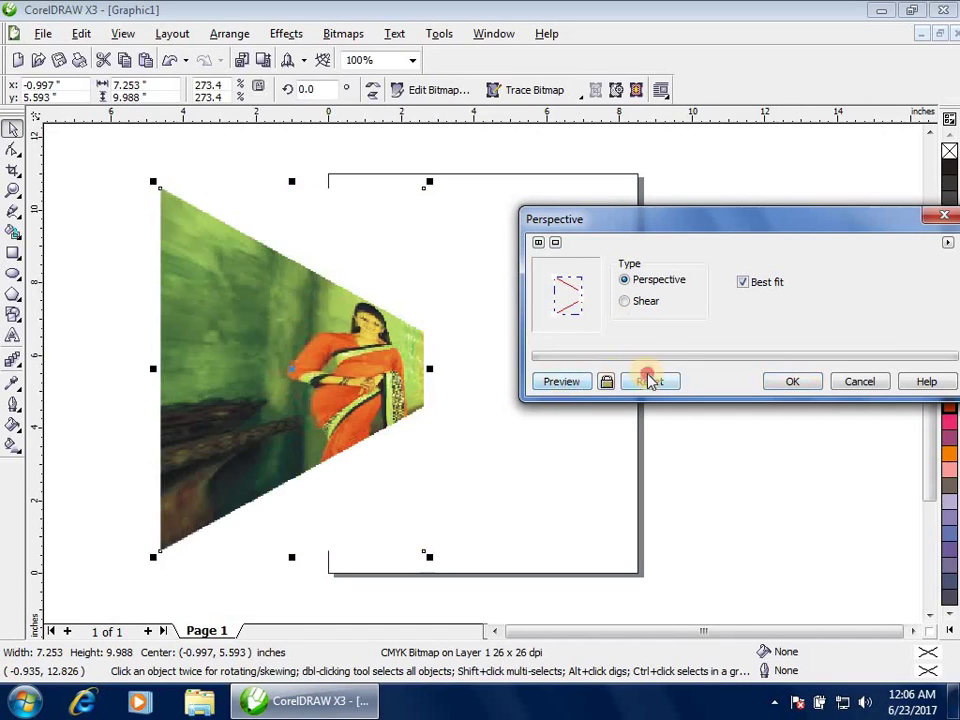
Step: Preview a Shear slanting the photo's top edge to the right, reset the settings, and close the effect without applying it
left_click(650, 280)
left_click(634, 302)
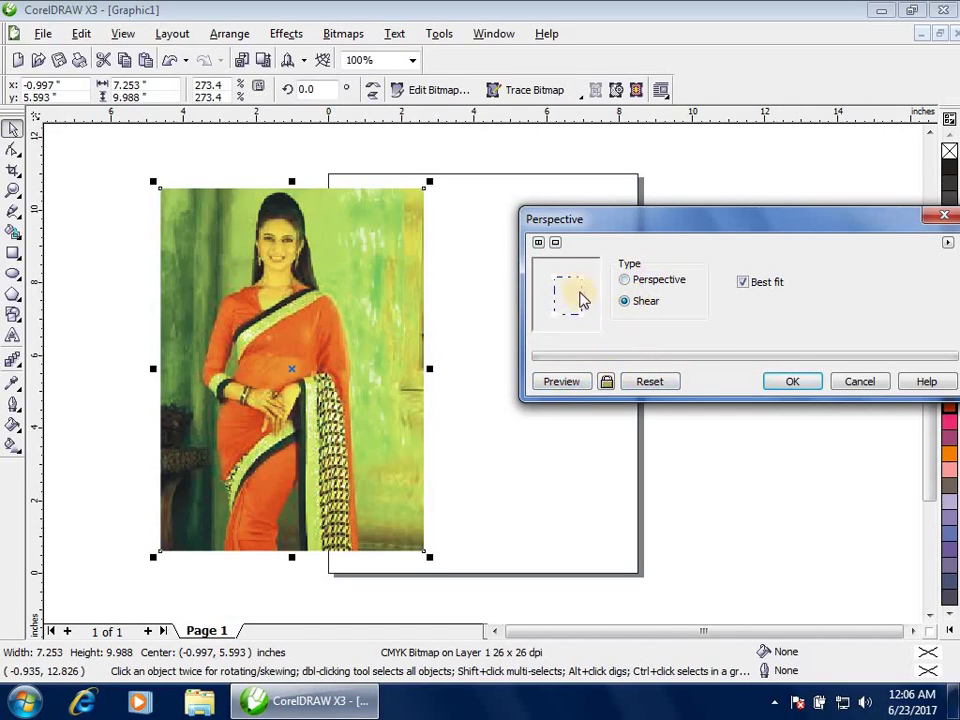
left_click_drag(585, 284, 589, 279)
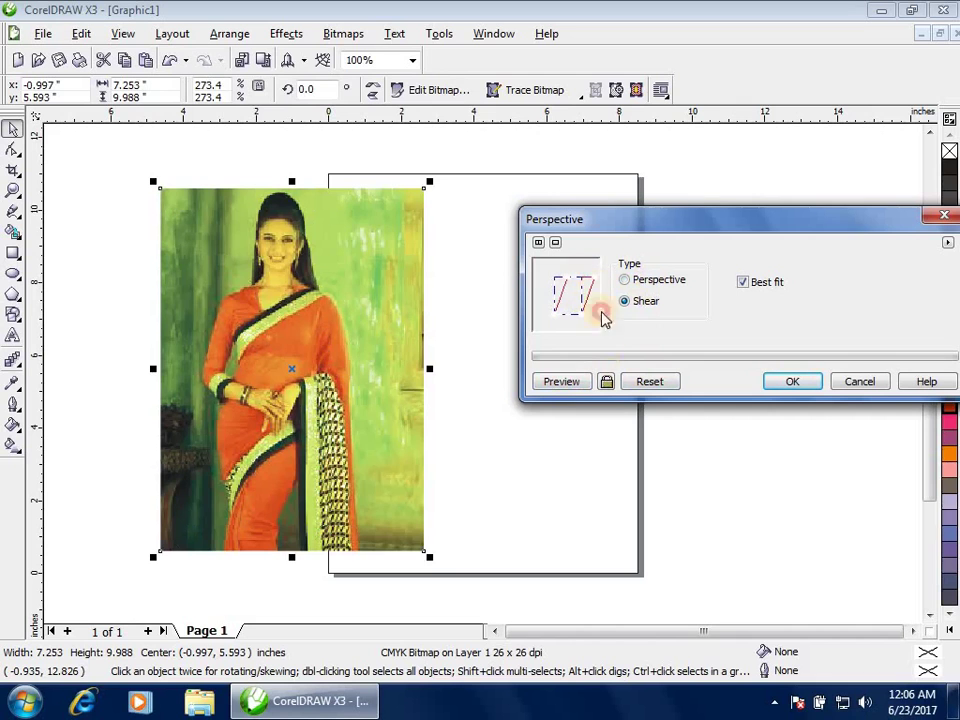
left_click(562, 383)
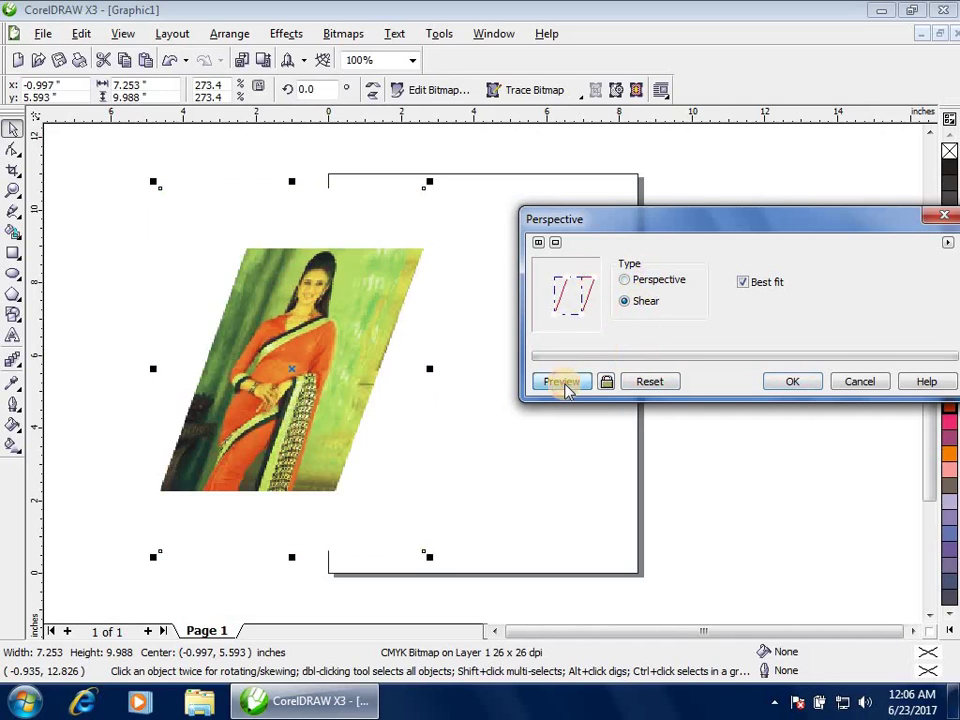
left_click(665, 383)
left_click(855, 383)
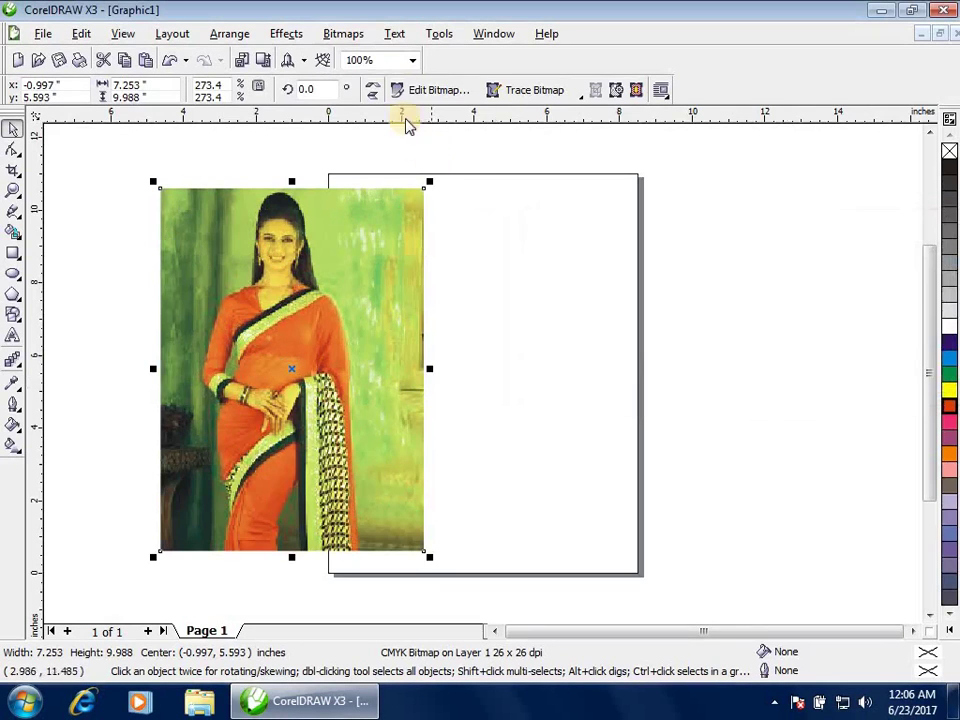
Step: Start the Pinch/Punch 3D effect on the photo and preview the pinch at a strength of 100
left_click(355, 35)
mouse_move(399, 294)
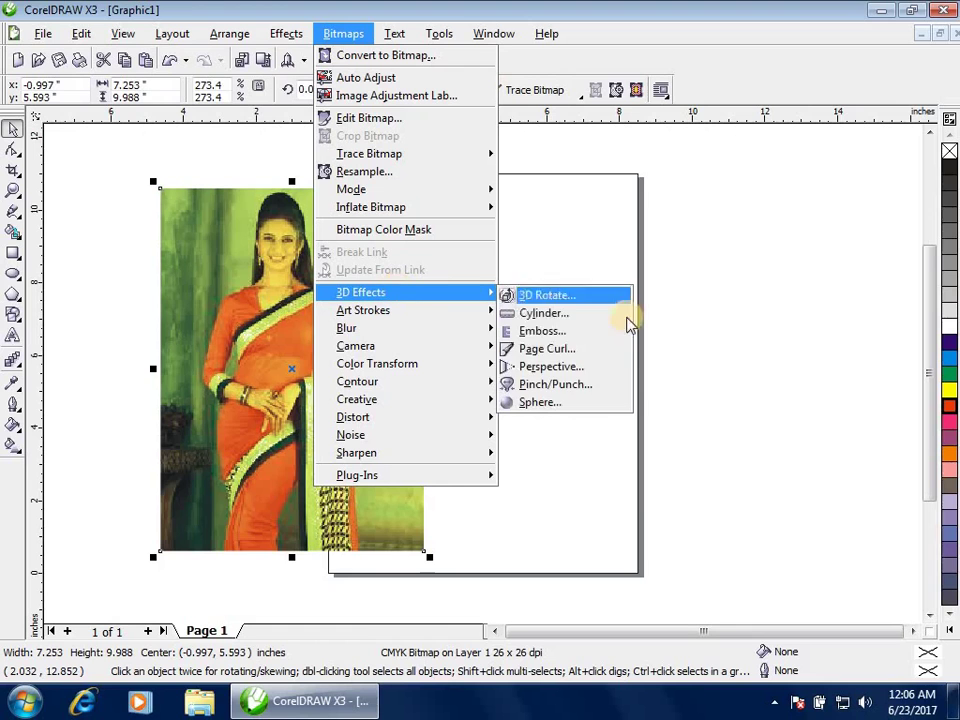
left_click(568, 385)
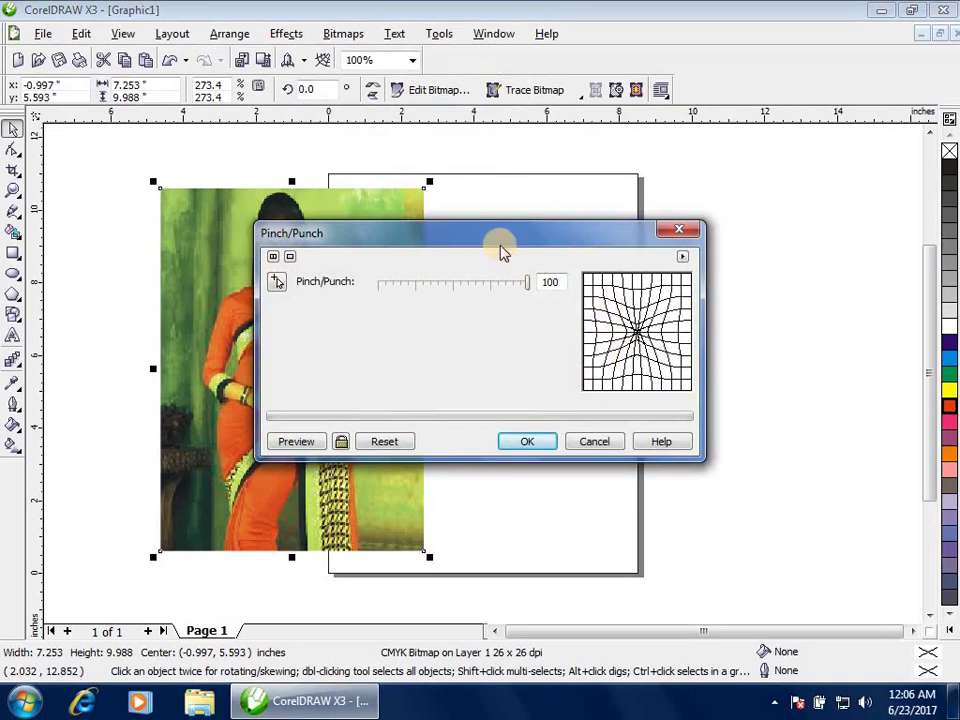
left_click_drag(499, 240, 639, 208)
left_click(436, 412)
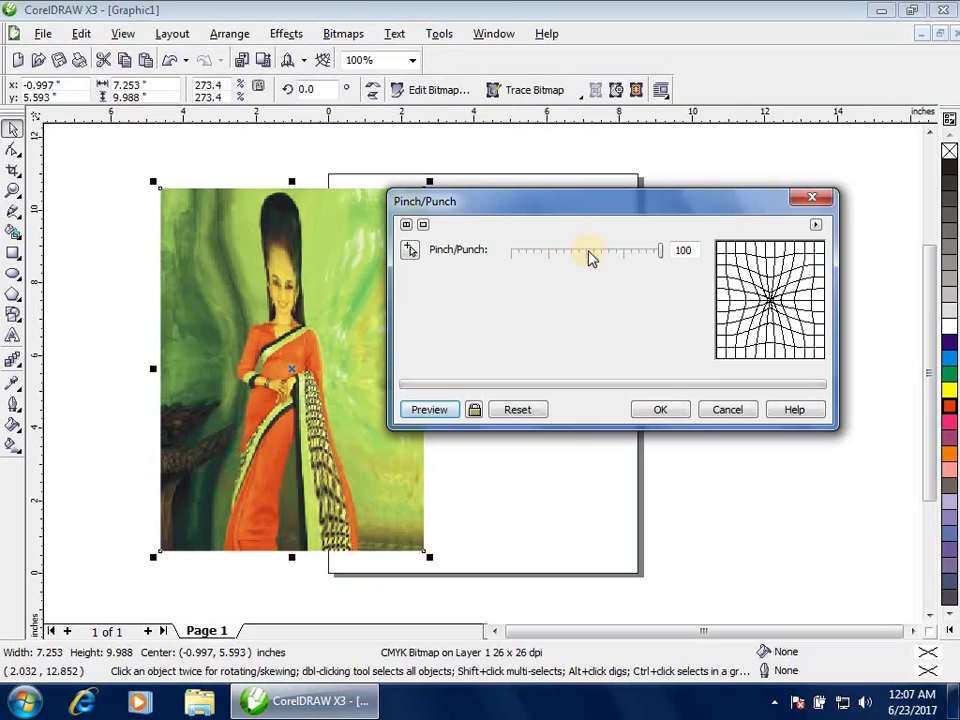
Step: Preview the Pinch/Punch effect at -100 to bulge the photo's middle, and reset the settings
left_click(520, 256)
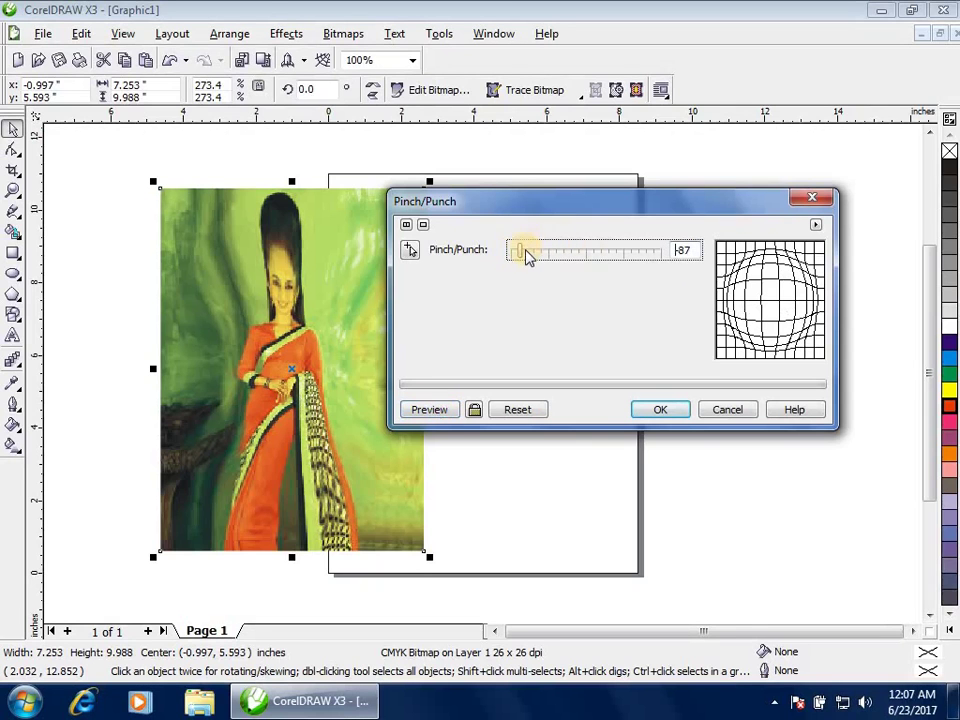
left_click_drag(520, 252, 493, 253)
left_click(432, 412)
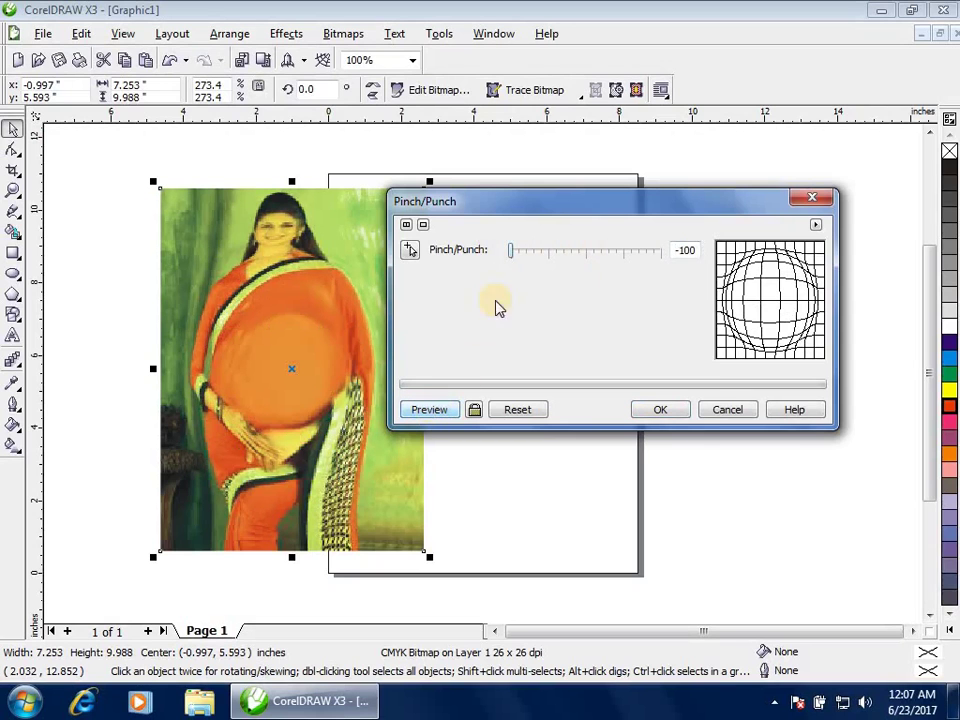
left_click(527, 411)
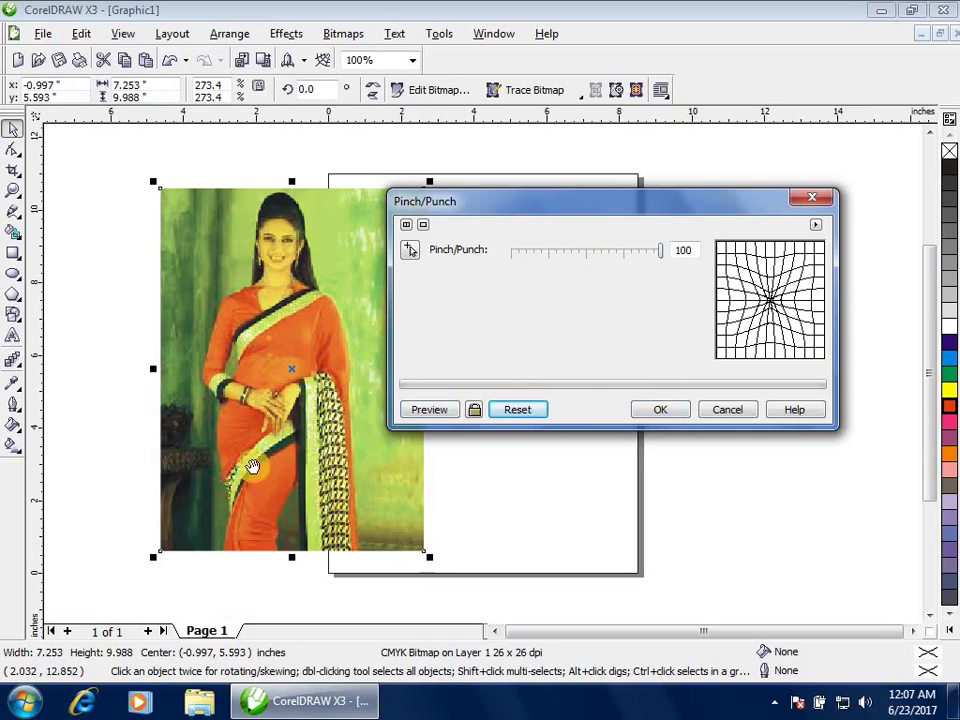
Step: Preview the pinch centred on the woman's face, and close the effect without applying it
left_click(209, 476)
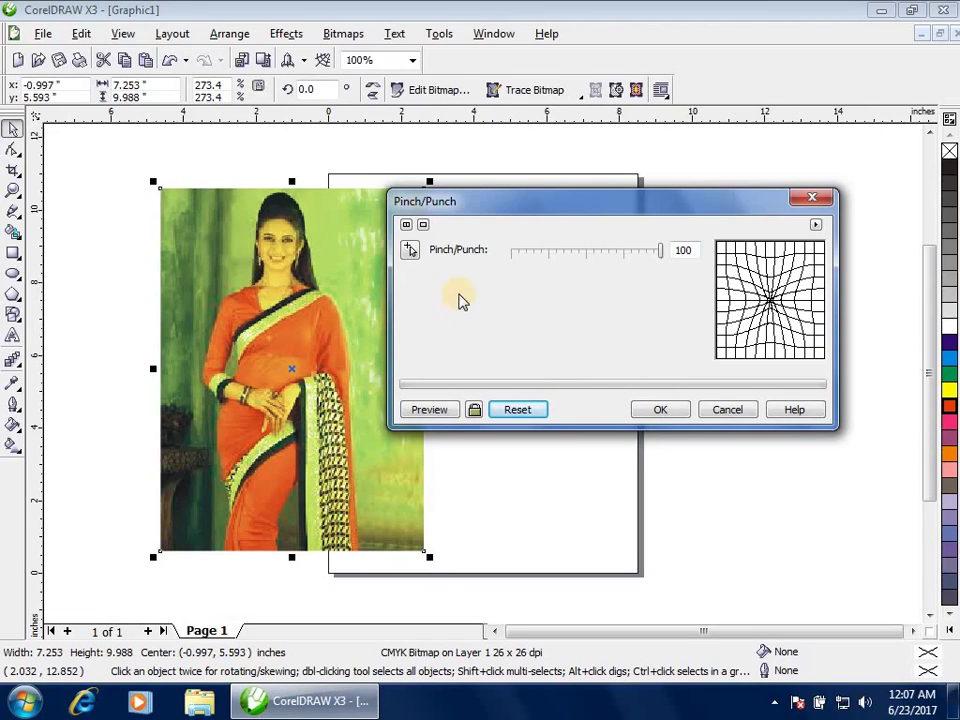
left_click(411, 250)
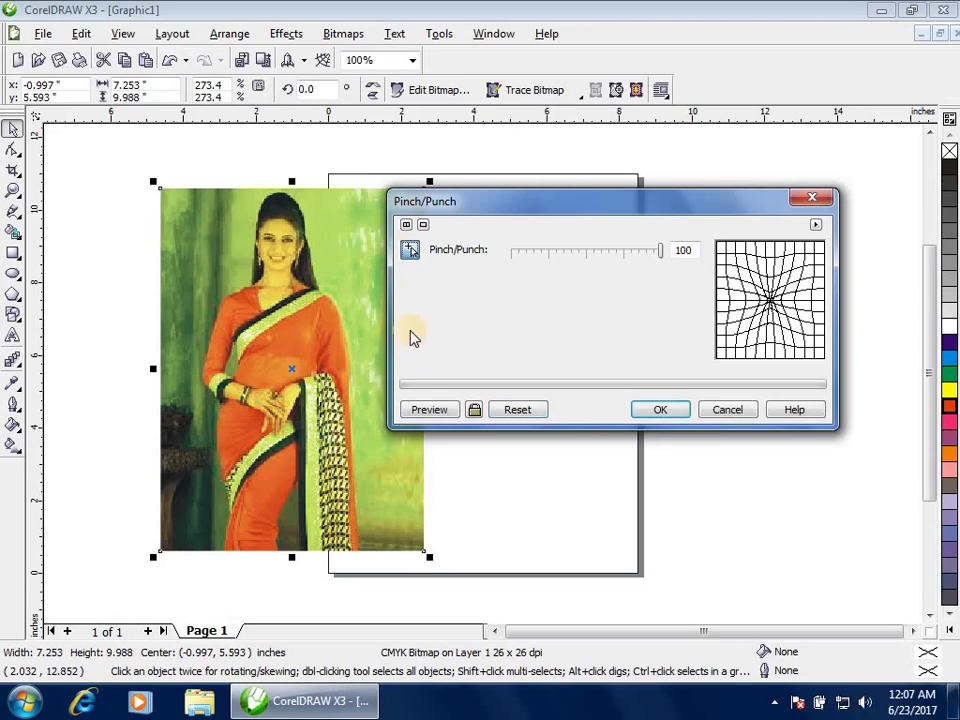
left_click(276, 252)
left_click(439, 411)
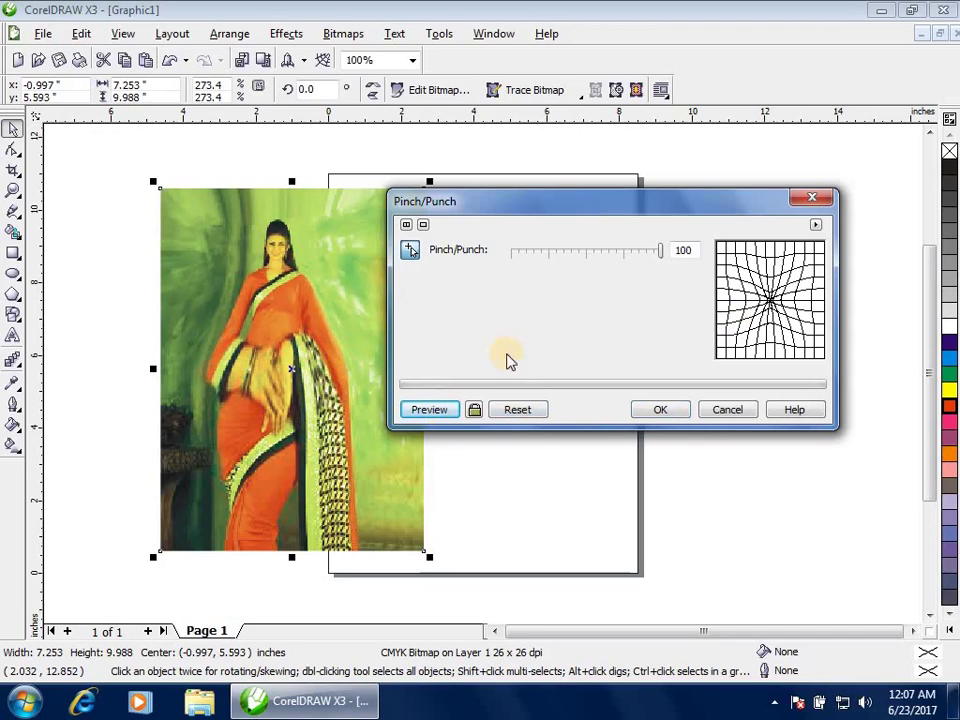
left_click(737, 414)
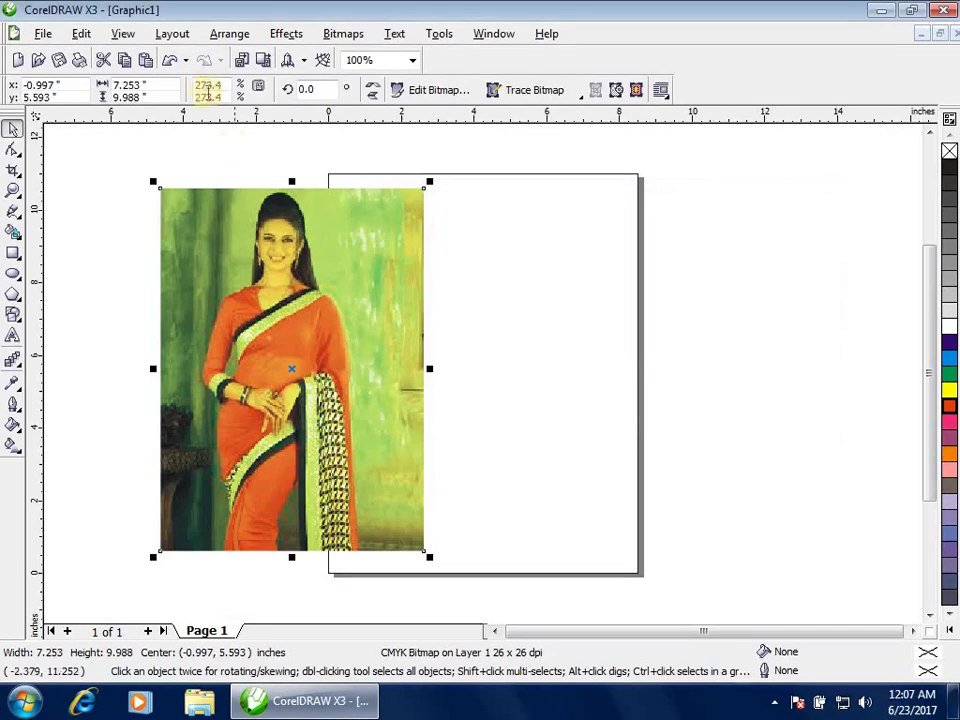
Step: Start the Sphere 3D effect on the photo and preview it at 25 percent, optimized for speed
left_click(338, 34)
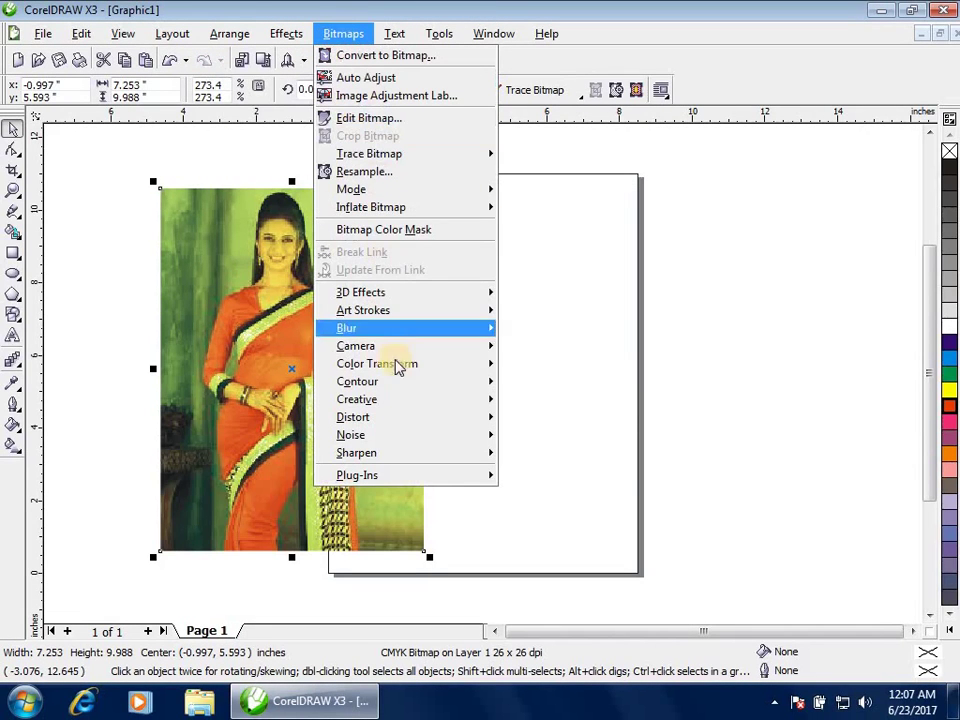
mouse_move(414, 306)
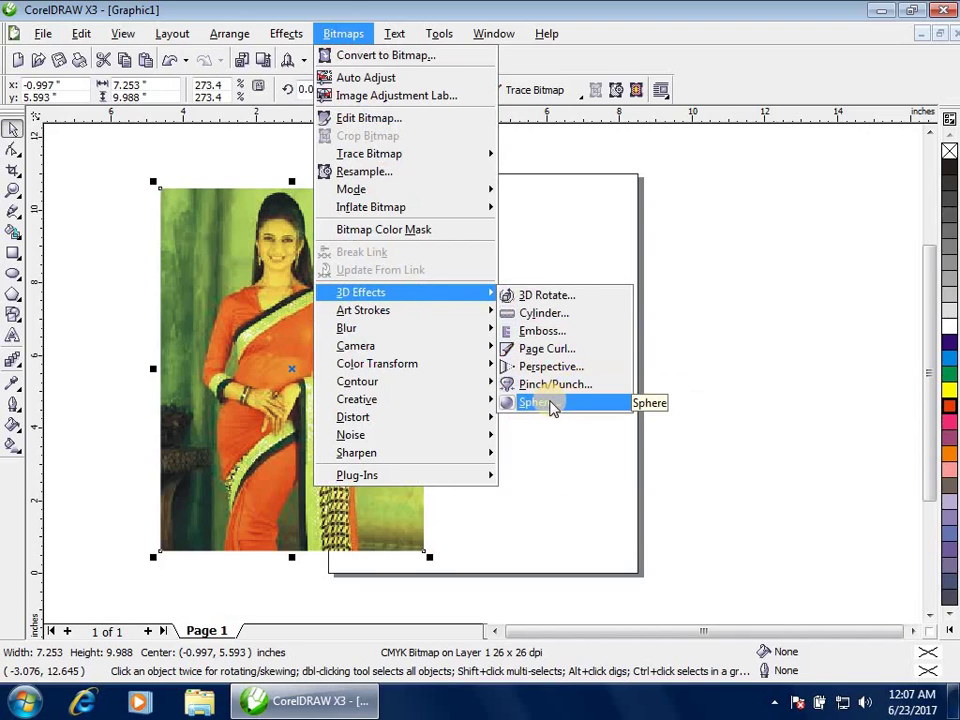
left_click(585, 412)
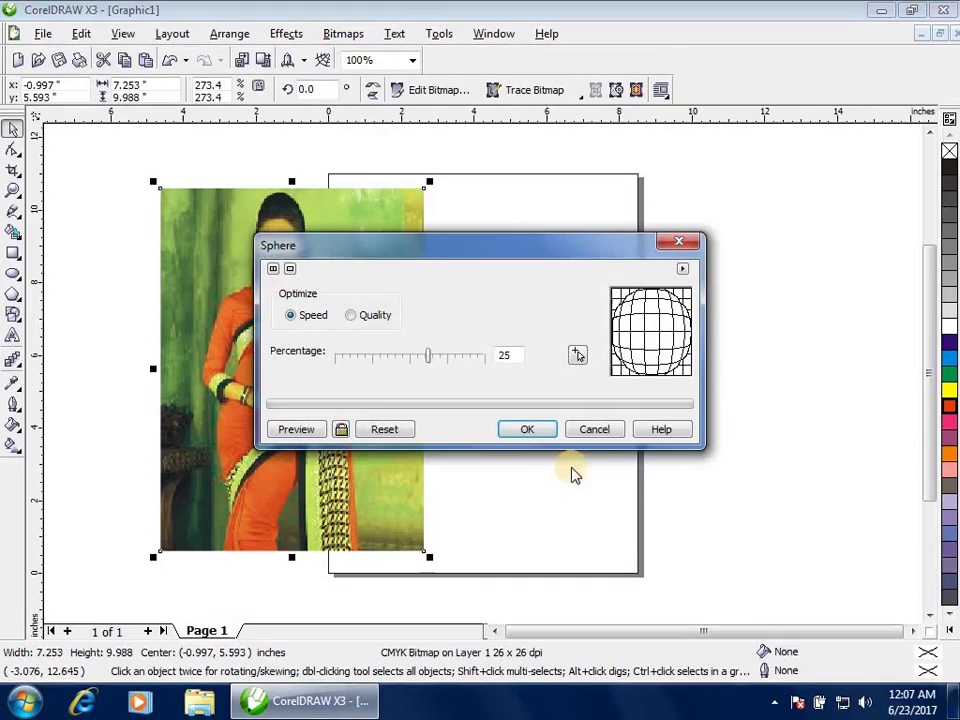
left_click_drag(458, 255, 676, 222)
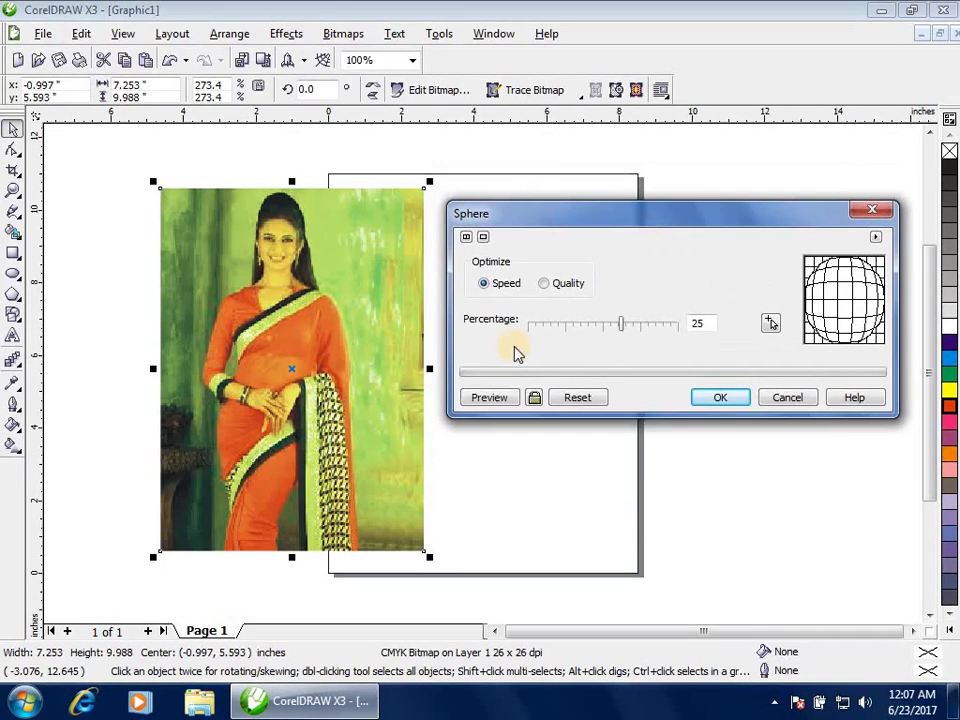
left_click(488, 398)
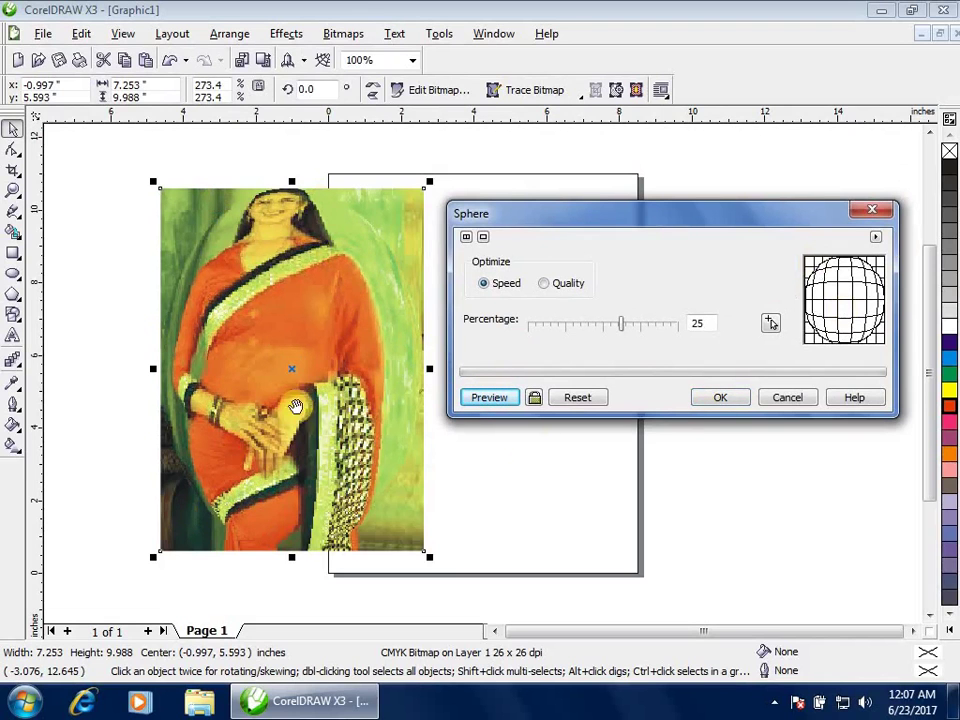
Step: Preview the Sphere effect at -100 percent, and close the effect without applying it
left_click_drag(620, 323, 523, 339)
left_click(499, 398)
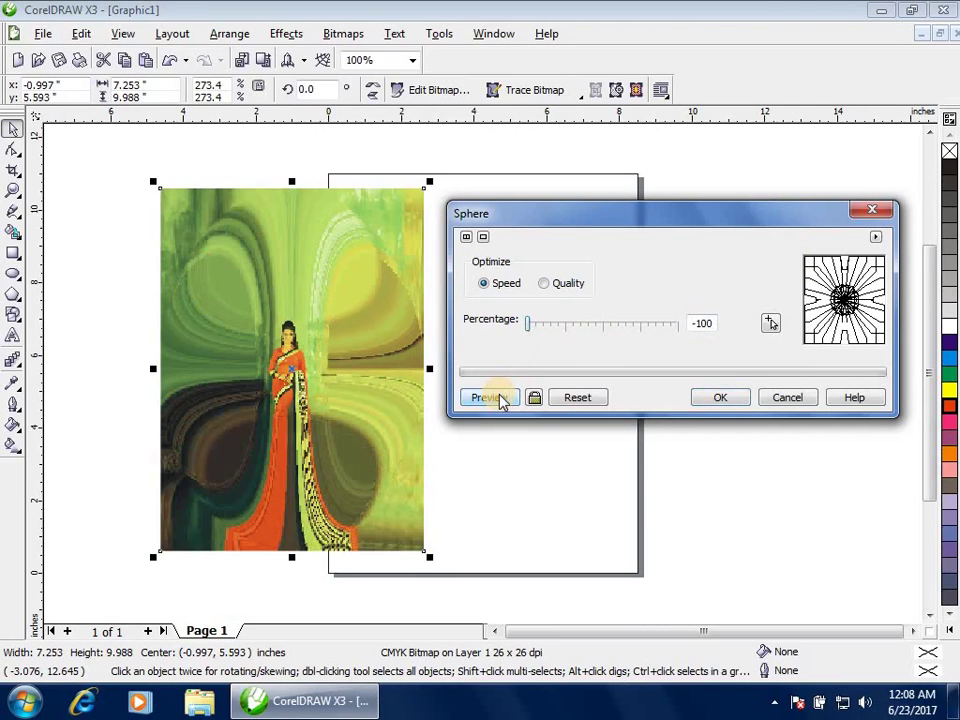
left_click(790, 400)
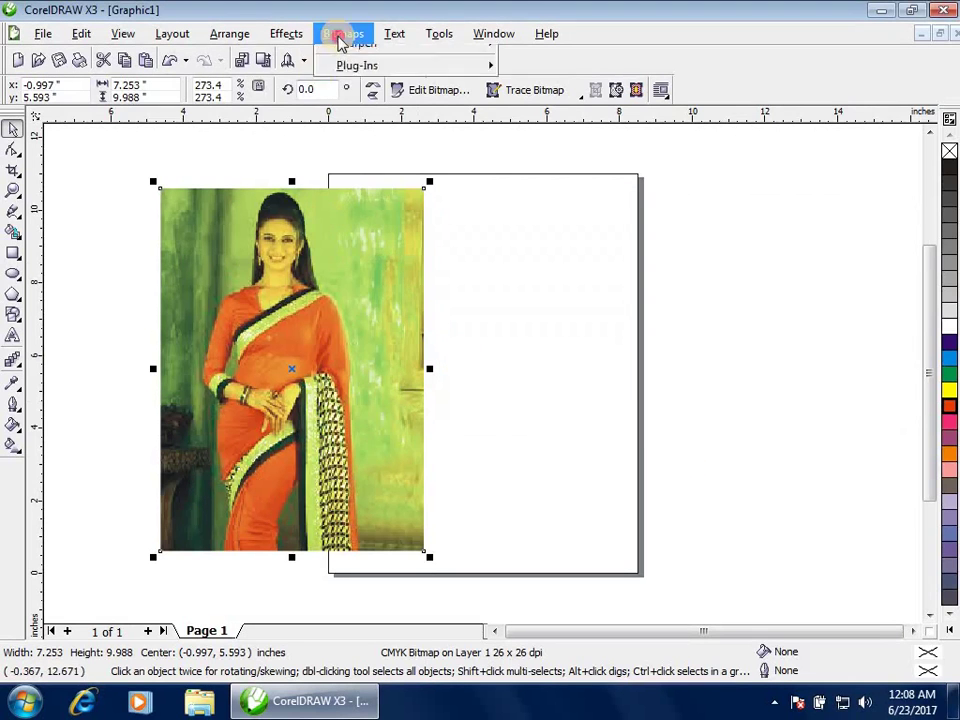
left_click(338, 35)
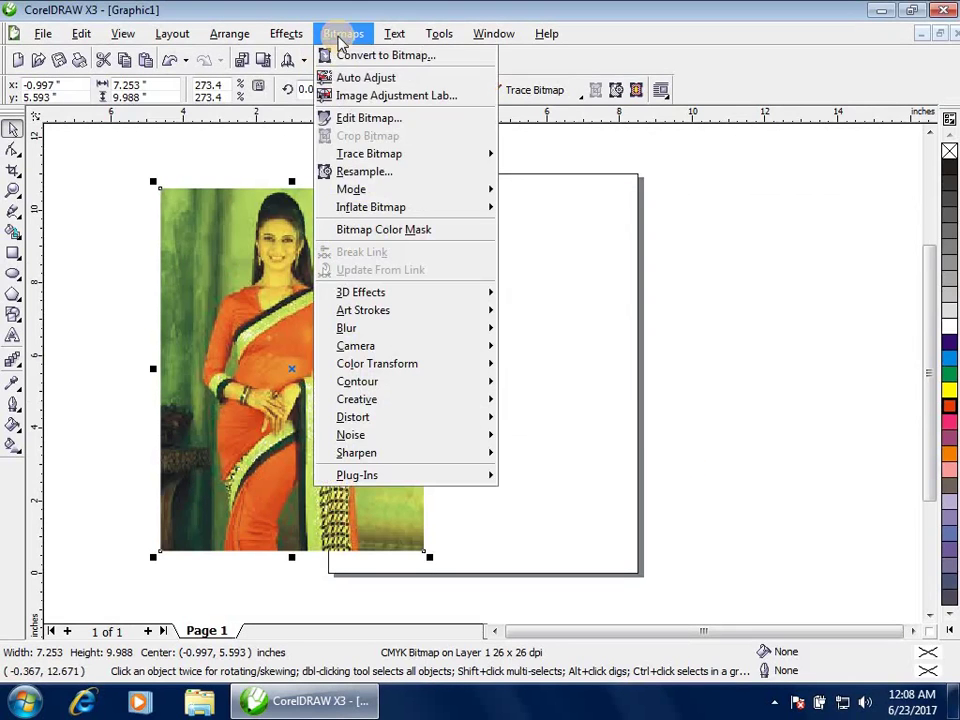
left_click(422, 302)
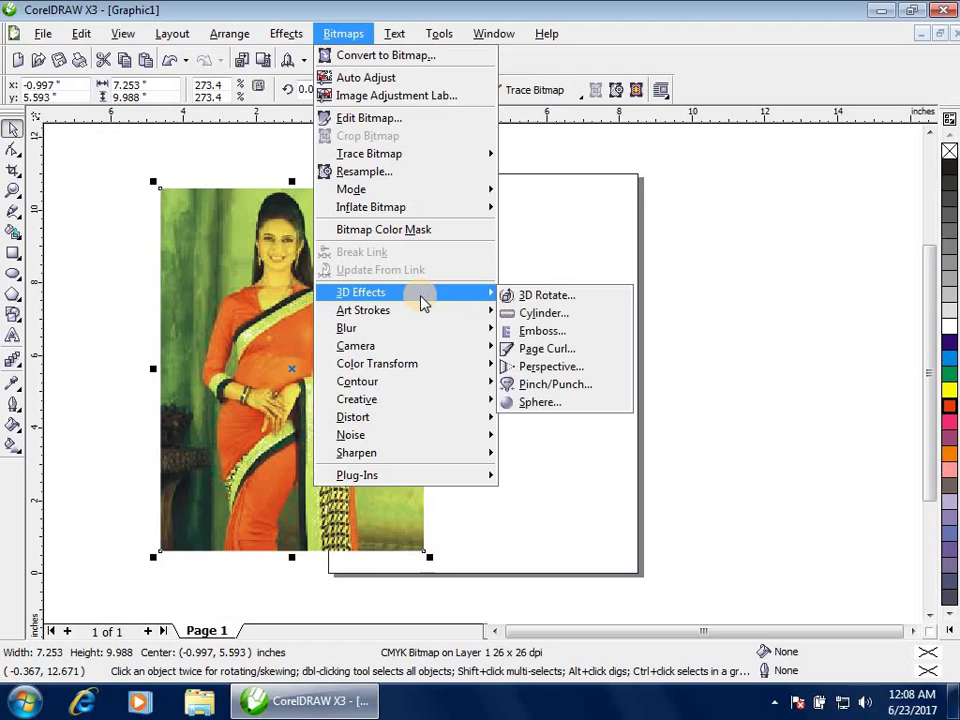
mouse_move(427, 445)
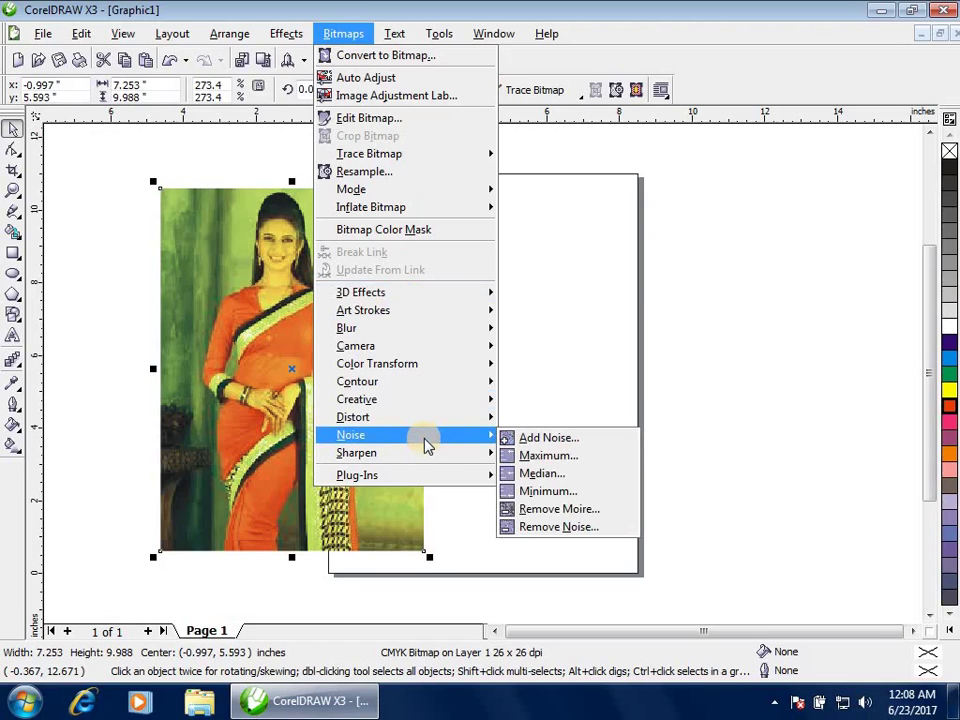
left_click(740, 268)
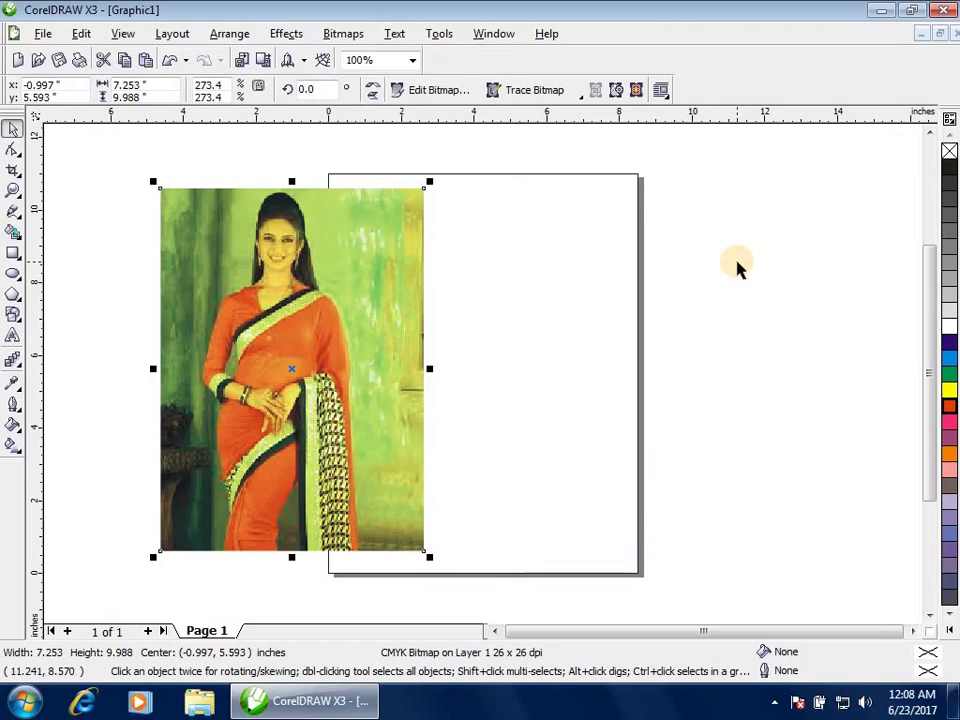